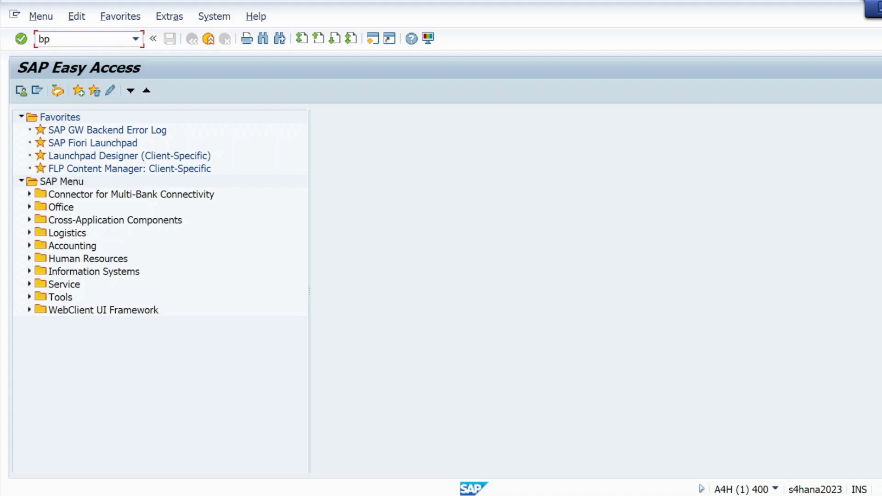
Step: Launch Maintain Business Partner with the BP transaction code
{"action": "key", "text": "Return"}
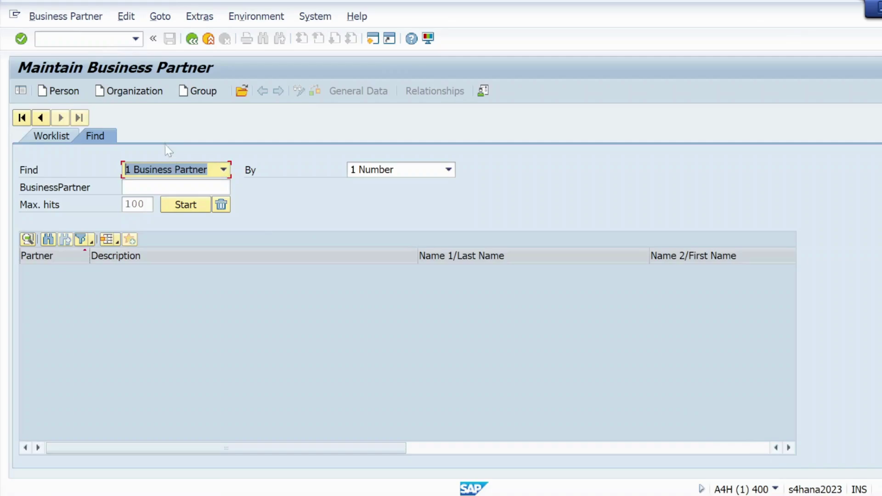
{"action": "left_click", "coordinate": [242, 91]}
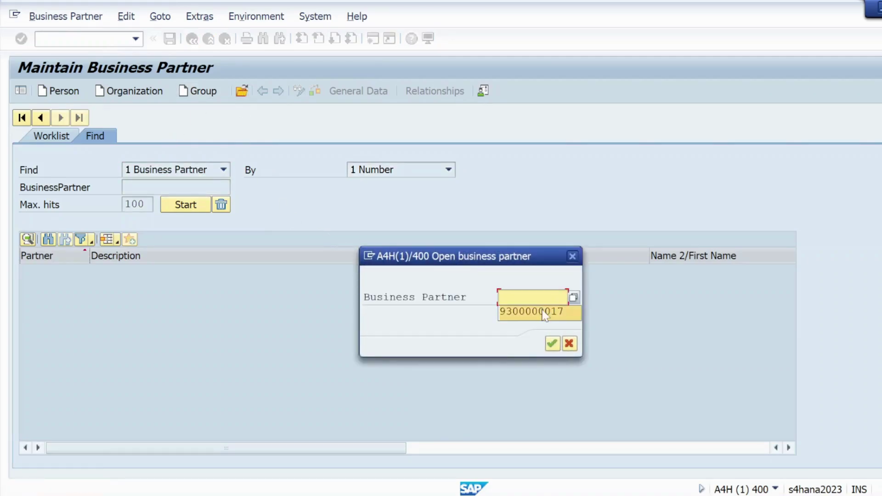
{"action": "left_click", "coordinate": [537, 317]}
{"action": "left_click", "coordinate": [552, 343]}
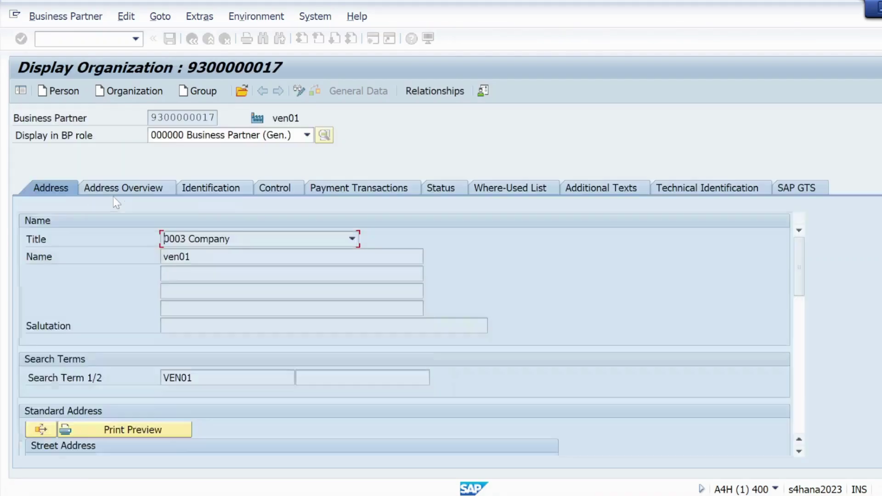
Step: Try change mode, bring the other session forward, then restart BP here with /nbp
{"action": "left_click", "coordinate": [294, 91]}
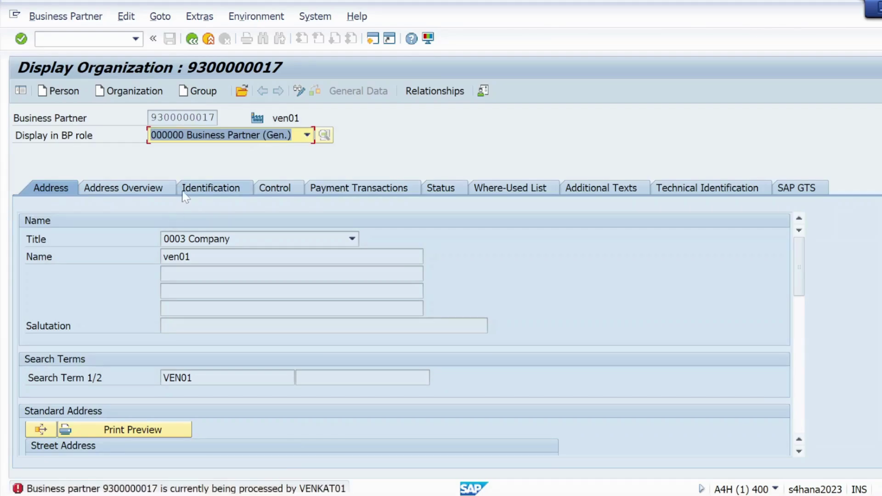
{"action": "left_click", "coordinate": [299, 91]}
{"action": "left_click", "coordinate": [299, 92]}
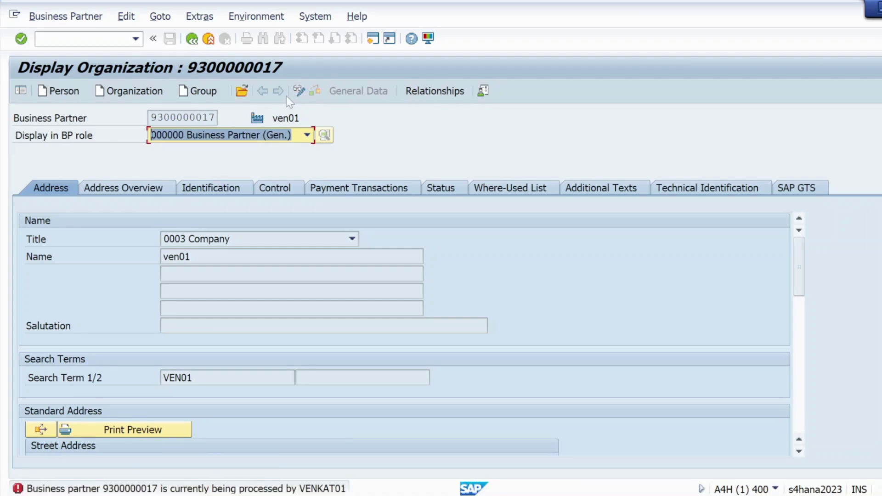
{"action": "mouse_move", "coordinate": [443, 495]}
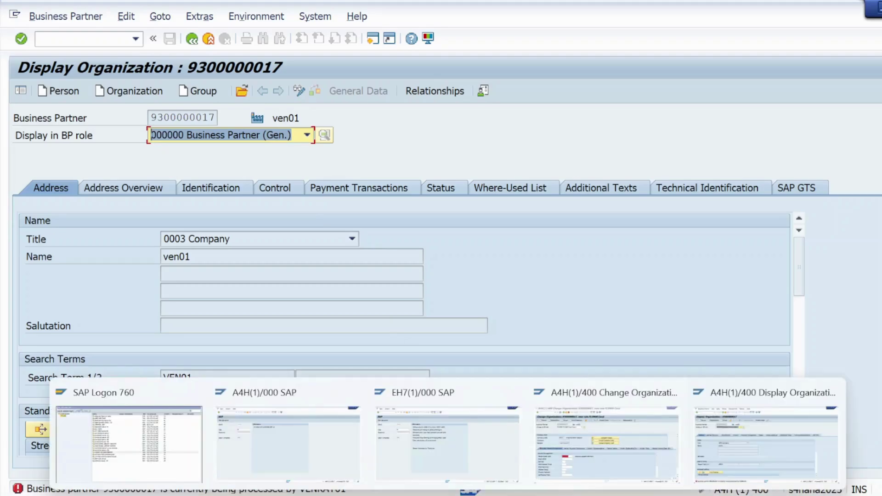
{"action": "left_click", "coordinate": [596, 454]}
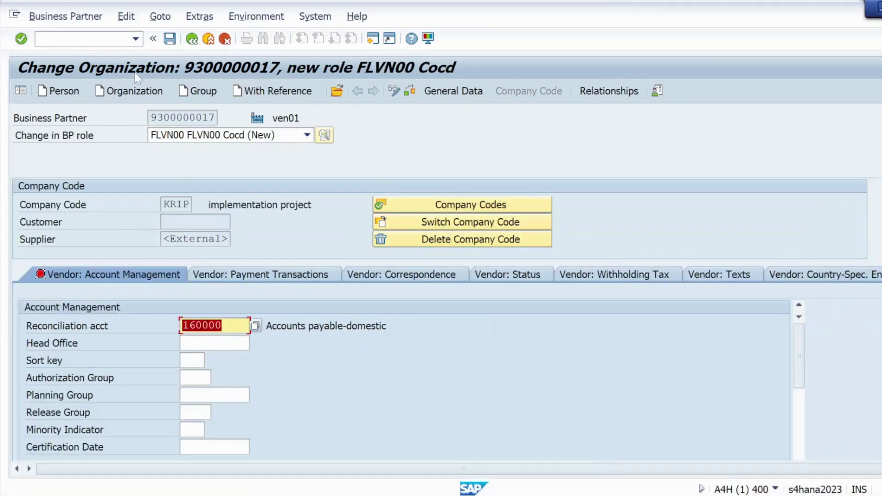
{"action": "left_click", "coordinate": [82, 39]}
{"action": "type", "text": "/nbp"}
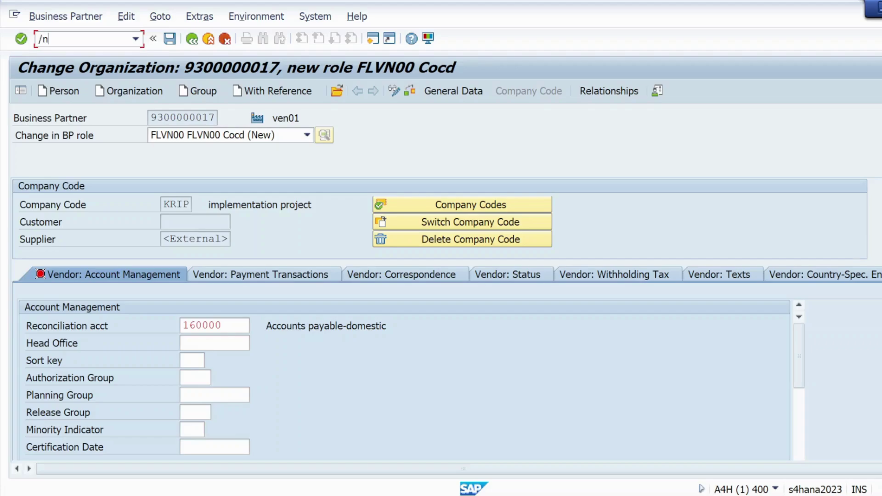
{"action": "key", "text": "Return"}
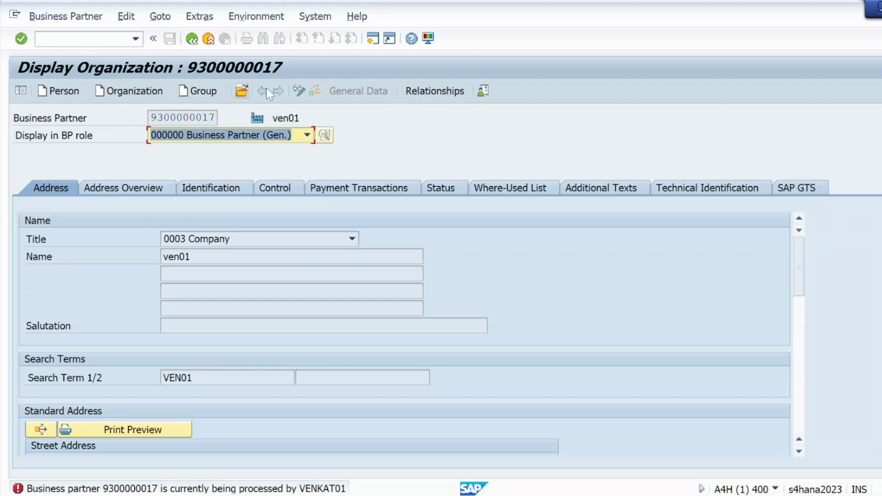
{"action": "left_click", "coordinate": [300, 91]}
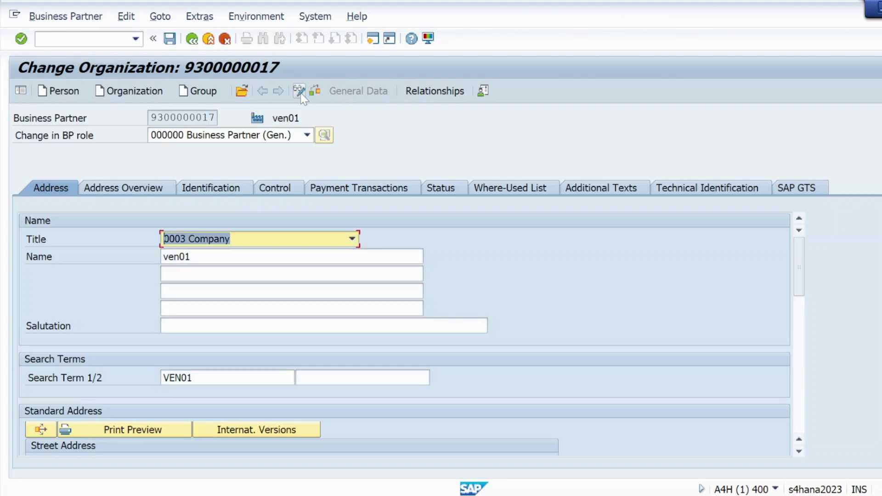
{"action": "left_click", "coordinate": [308, 134]}
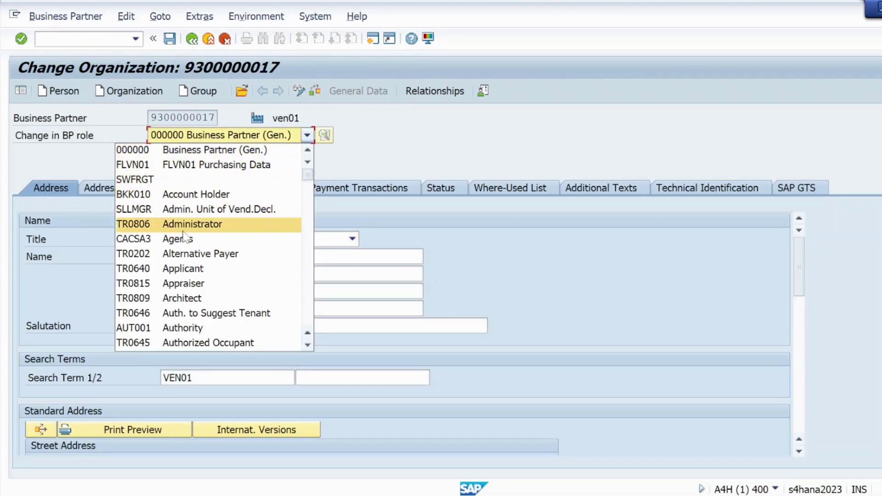
{"action": "scroll", "coordinate": [184, 230], "scroll_direction": "down", "scroll_amount": 1}
{"action": "scroll", "coordinate": [186, 230], "scroll_direction": "down", "scroll_amount": 2}
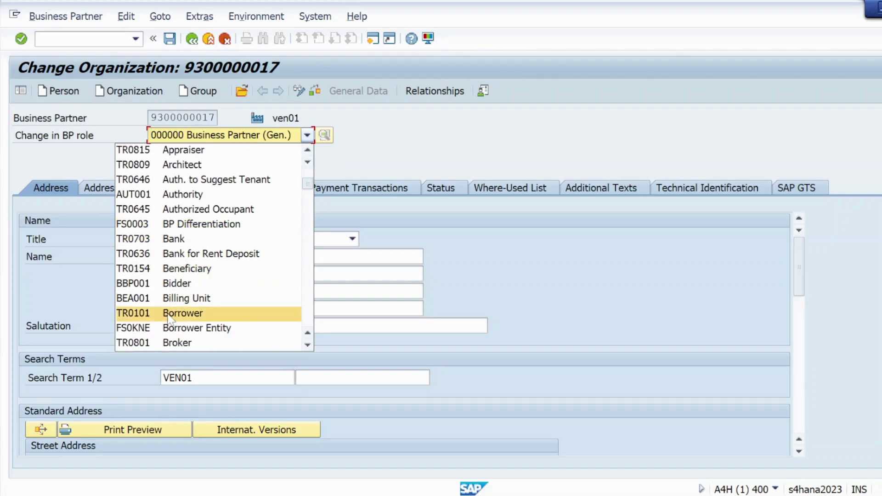
{"action": "scroll", "coordinate": [171, 312], "scroll_direction": "down", "scroll_amount": 4}
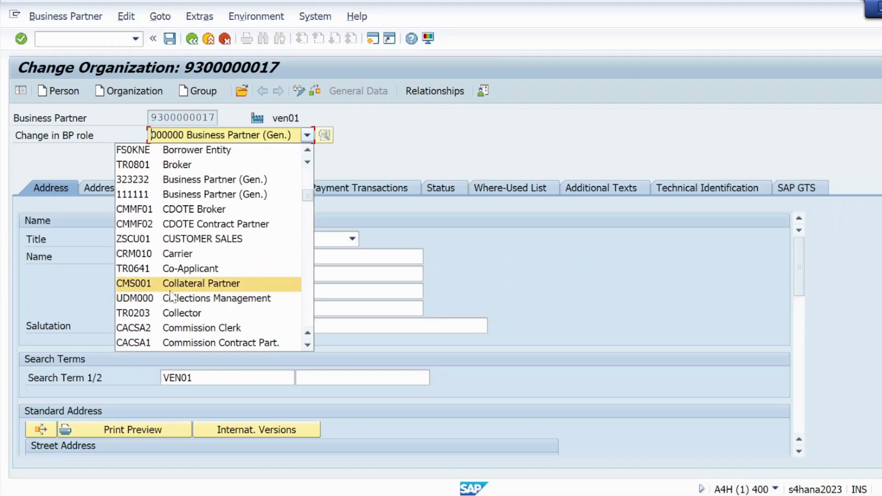
{"action": "scroll", "coordinate": [171, 298], "scroll_direction": "up", "scroll_amount": 2}
{"action": "scroll", "coordinate": [171, 296], "scroll_direction": "up", "scroll_amount": 5}
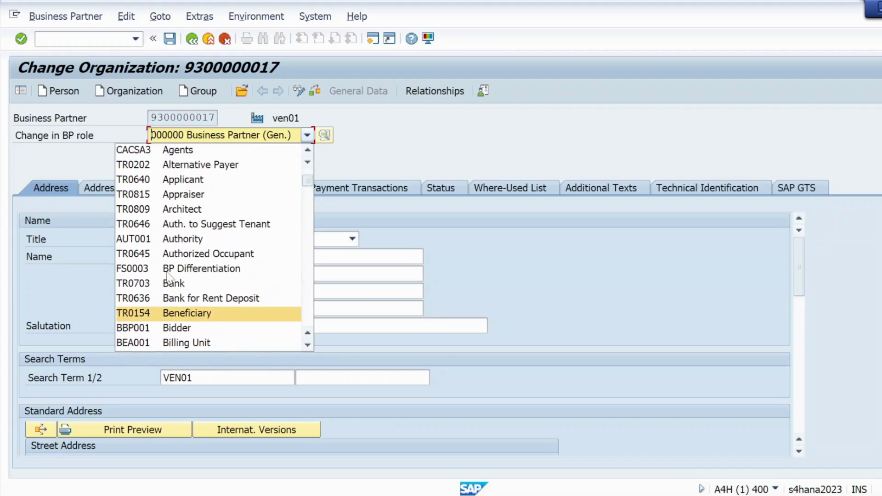
{"action": "scroll", "coordinate": [168, 275], "scroll_direction": "up", "scroll_amount": 1}
{"action": "scroll", "coordinate": [168, 276], "scroll_direction": "down", "scroll_amount": 7}
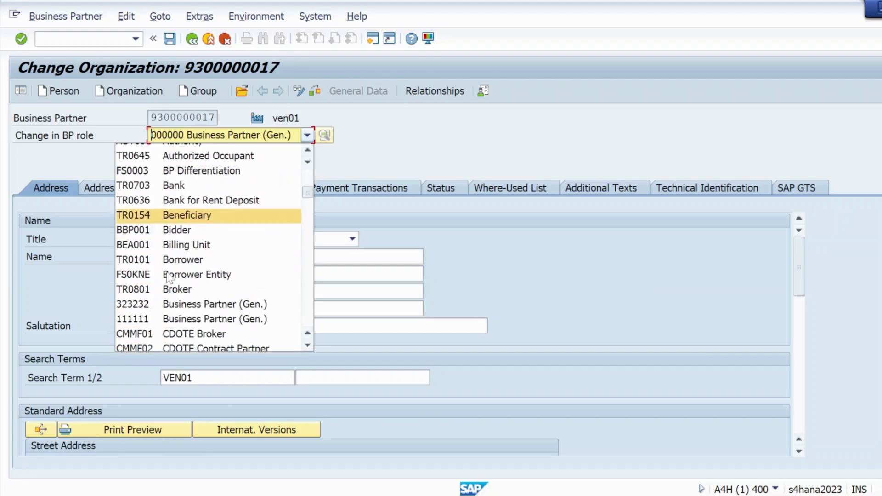
{"action": "scroll", "coordinate": [168, 277], "scroll_direction": "down", "scroll_amount": 6}
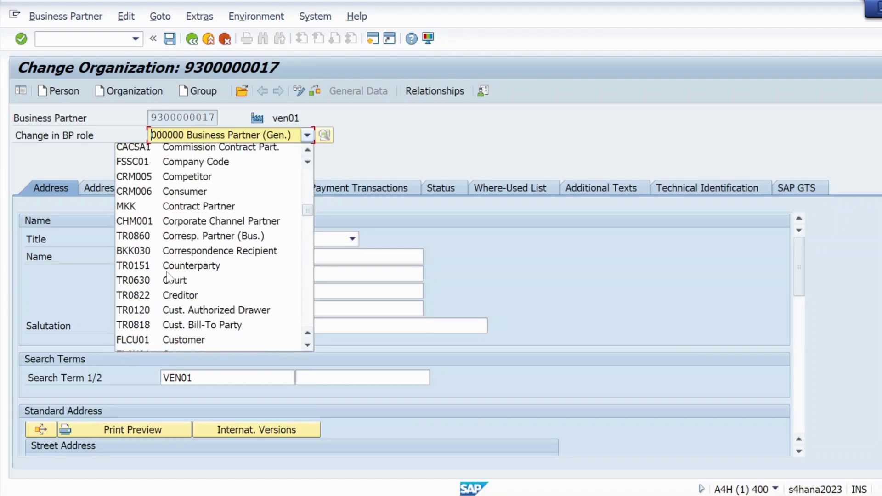
{"action": "scroll", "coordinate": [169, 277], "scroll_direction": "down", "scroll_amount": 5}
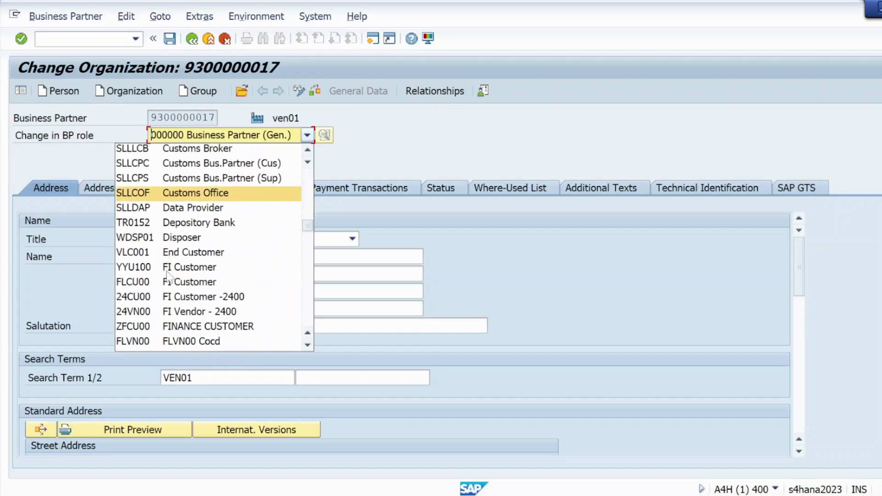
{"action": "left_click", "coordinate": [160, 283]}
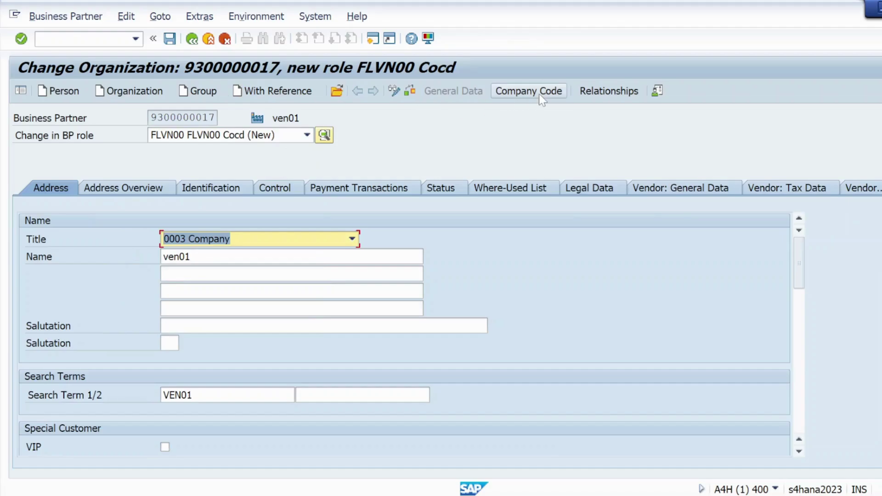
Step: Assign company code KRIP with reconciliation account 160000, which is rejected as nonexistent in KRIP
{"action": "left_click", "coordinate": [520, 97]}
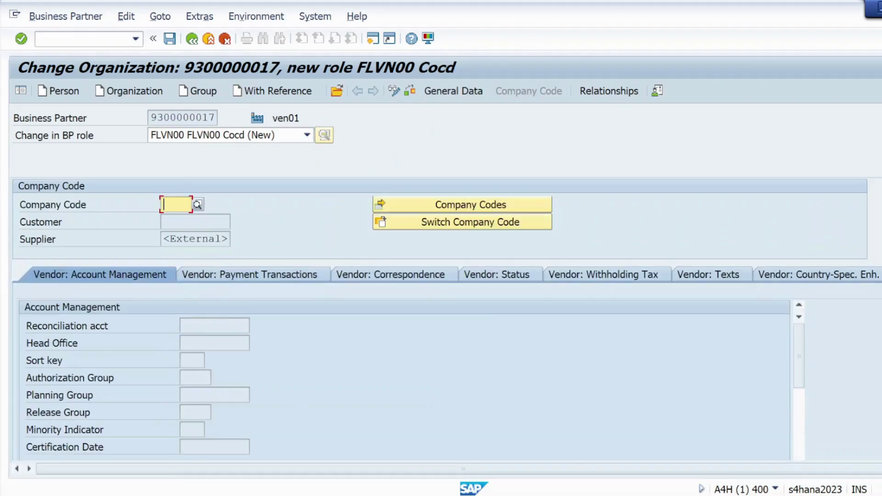
{"action": "left_click", "coordinate": [170, 204]}
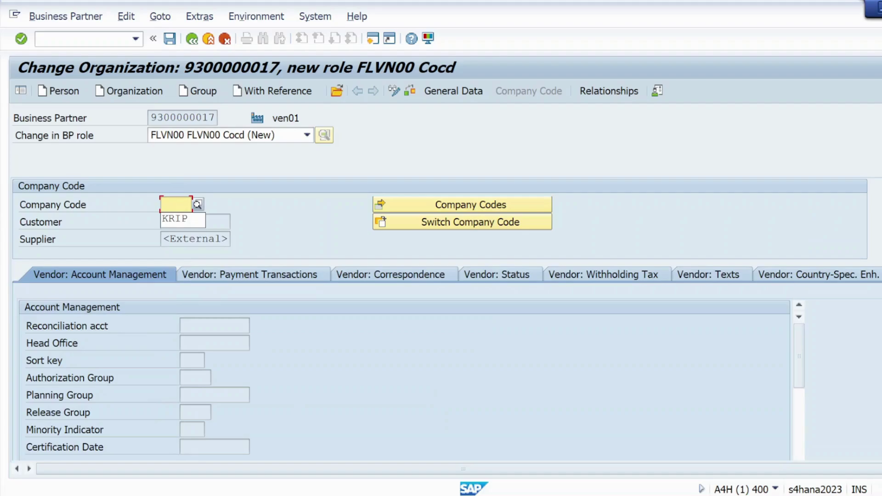
{"action": "key", "text": "Down"}
{"action": "key", "text": "Return"}
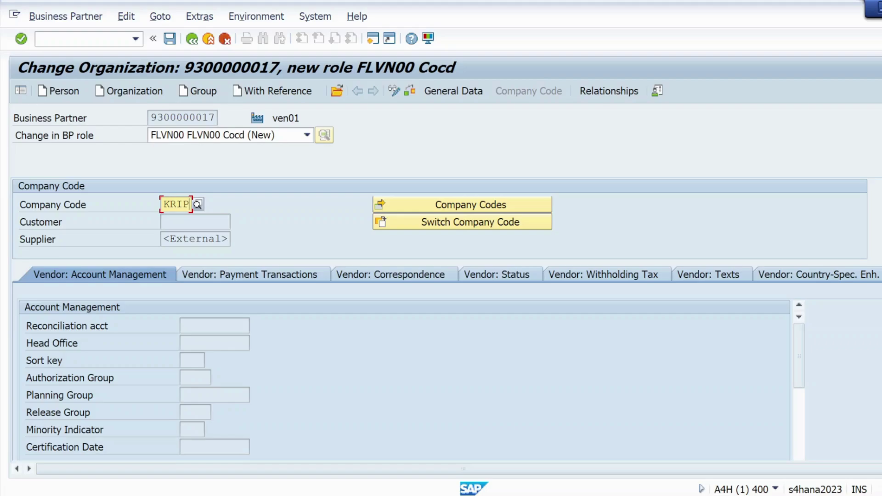
{"action": "left_click", "coordinate": [20, 38]}
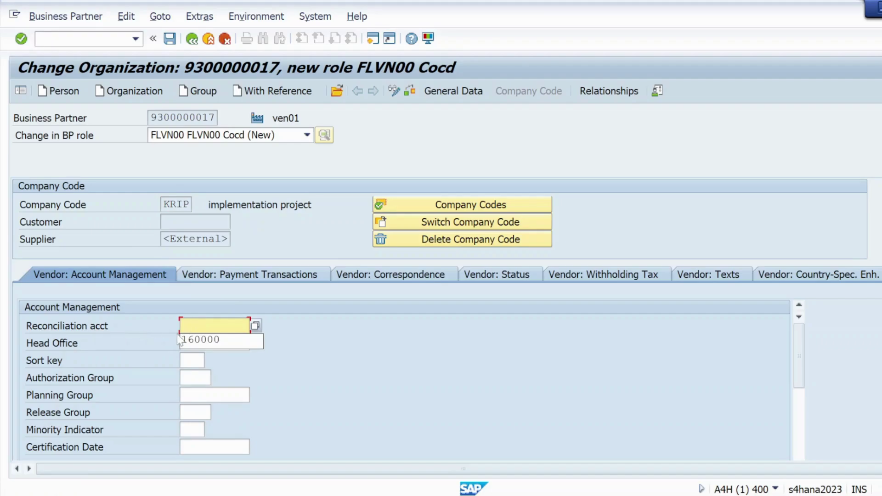
{"action": "left_click", "coordinate": [200, 339]}
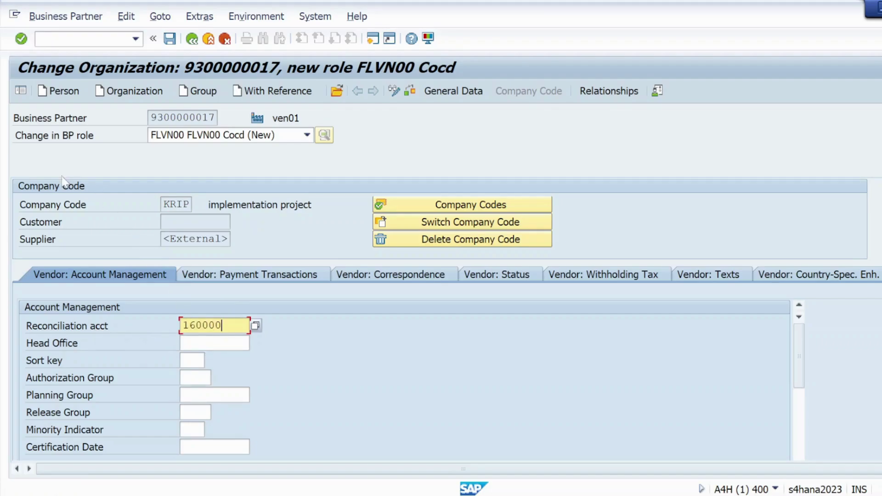
{"action": "left_click", "coordinate": [21, 39]}
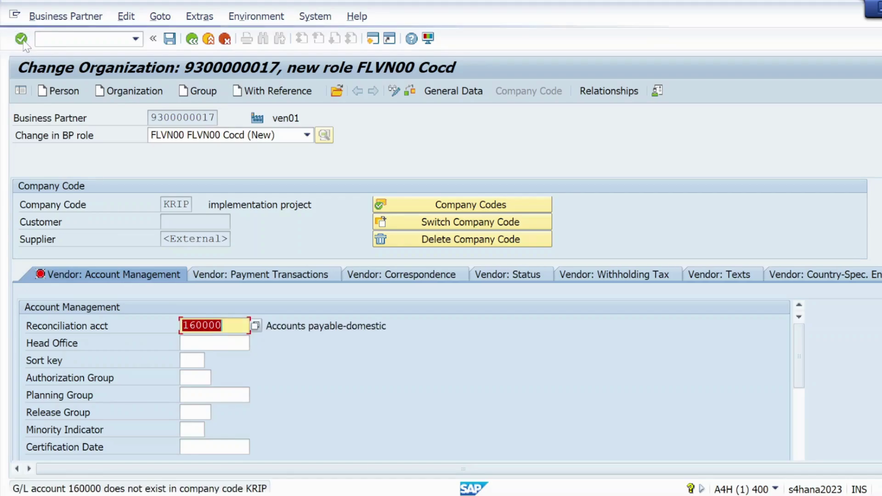
Step: Copy the F2081 error heading from the detailed help and search Windows for Notepad
{"action": "double_click", "coordinate": [85, 488]}
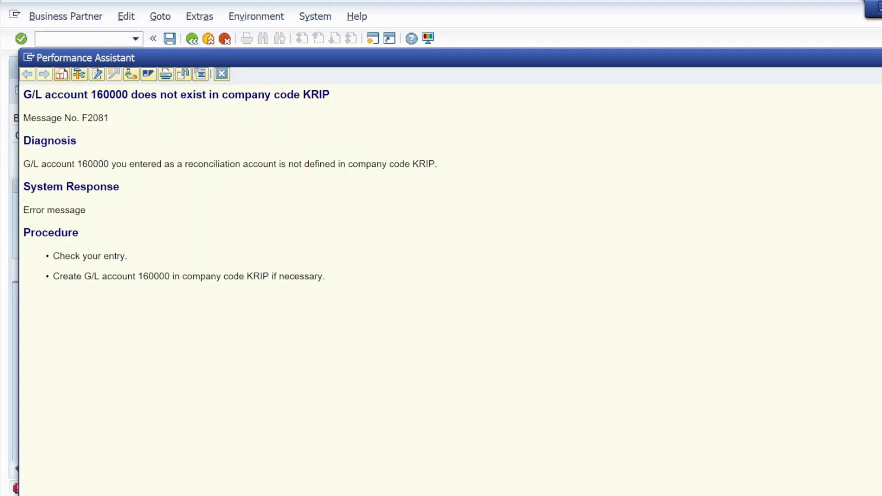
{"action": "left_click_drag", "start_coordinate": [23, 94], "coordinate": [342, 98]}
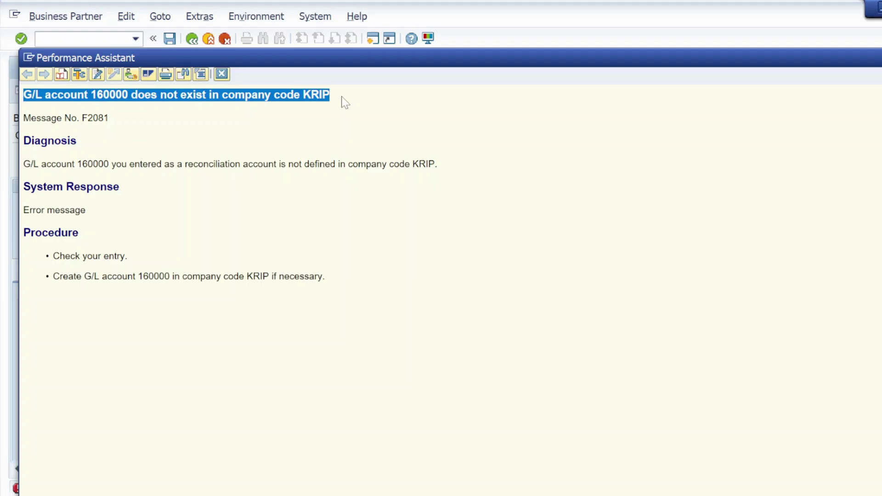
{"action": "key", "text": "ctrl+c"}
{"action": "key", "text": "super"}
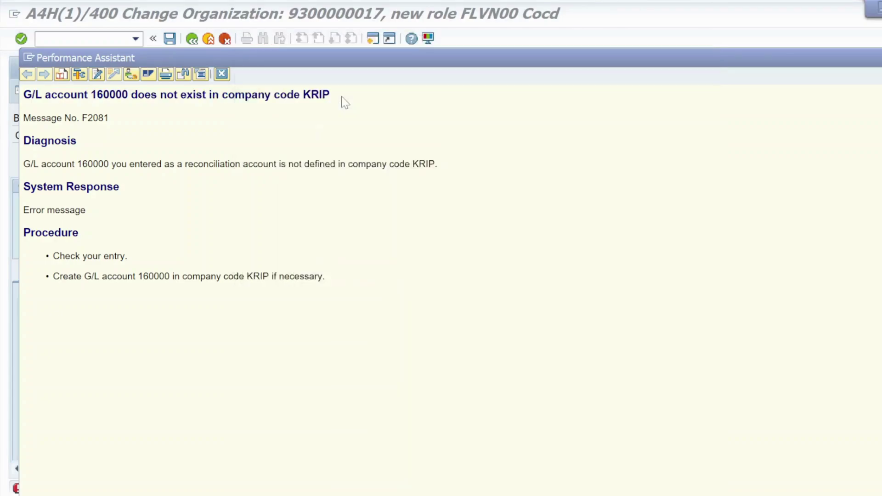
{"action": "type", "text": "note"}
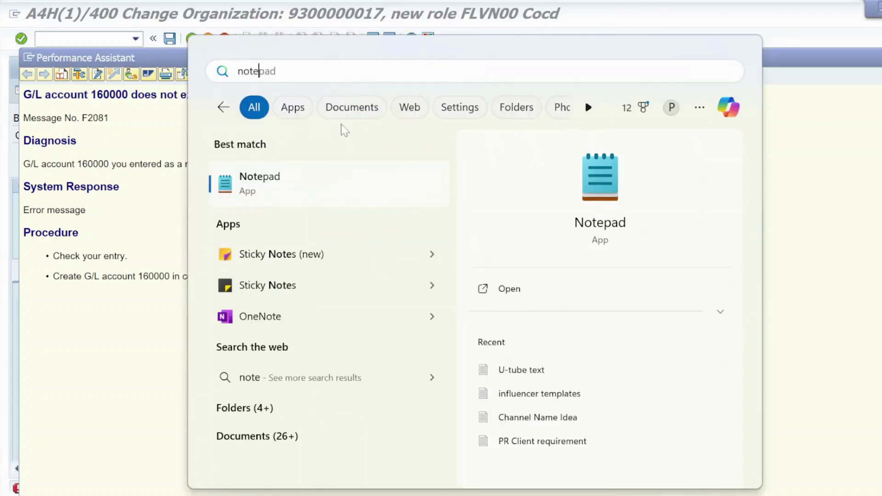
Step: Paste the error line into a new Notepad note and minimize it
{"action": "left_click", "coordinate": [320, 187]}
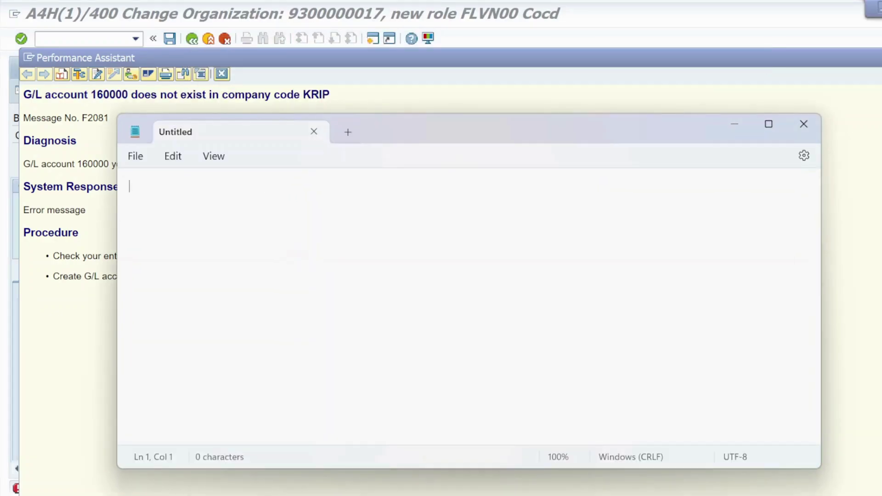
{"action": "key", "text": "ctrl+v"}
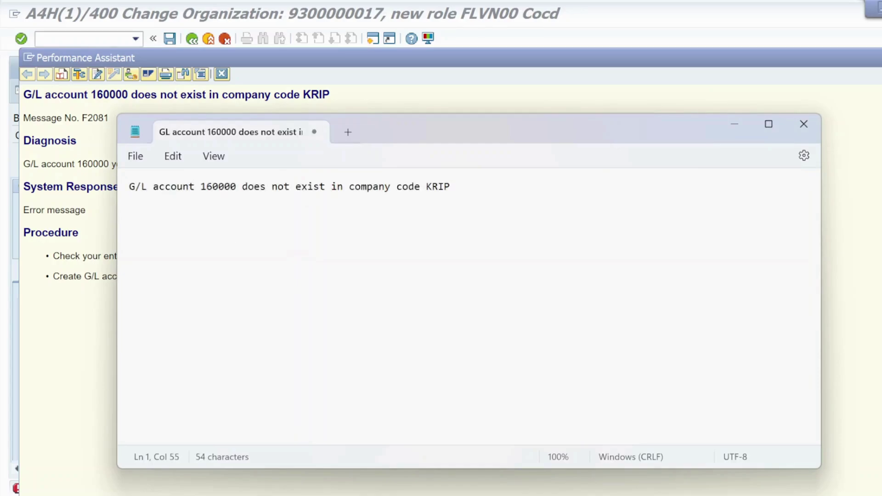
{"action": "left_click", "coordinate": [731, 121]}
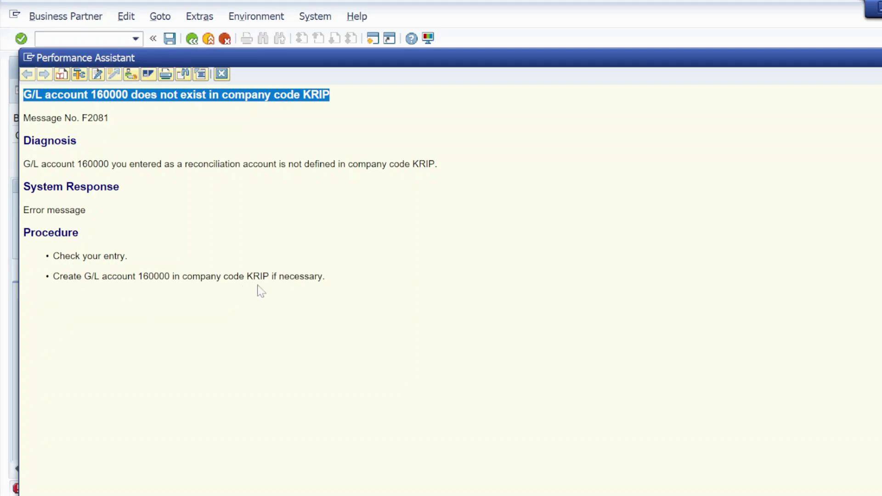
Step: Close the error help and open FS00 for company code KRIP via /oFS00
{"action": "left_click", "coordinate": [222, 74]}
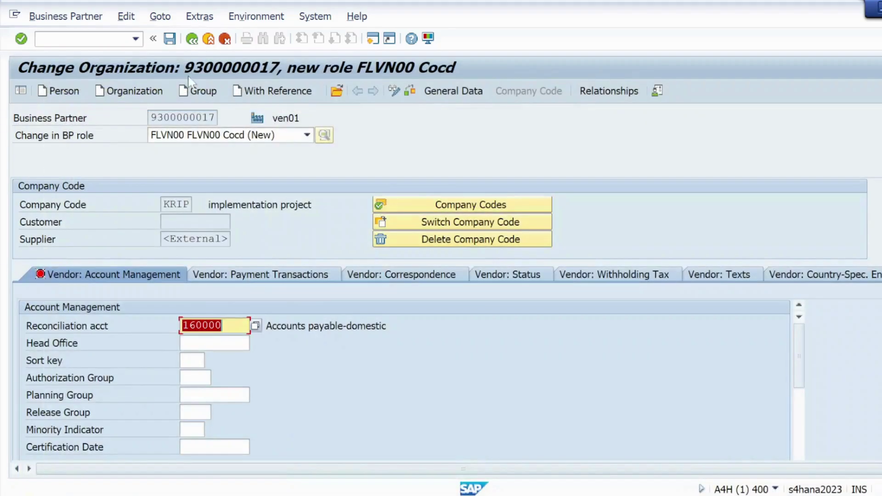
{"action": "left_click", "coordinate": [41, 39]}
{"action": "type", "text": "/"}
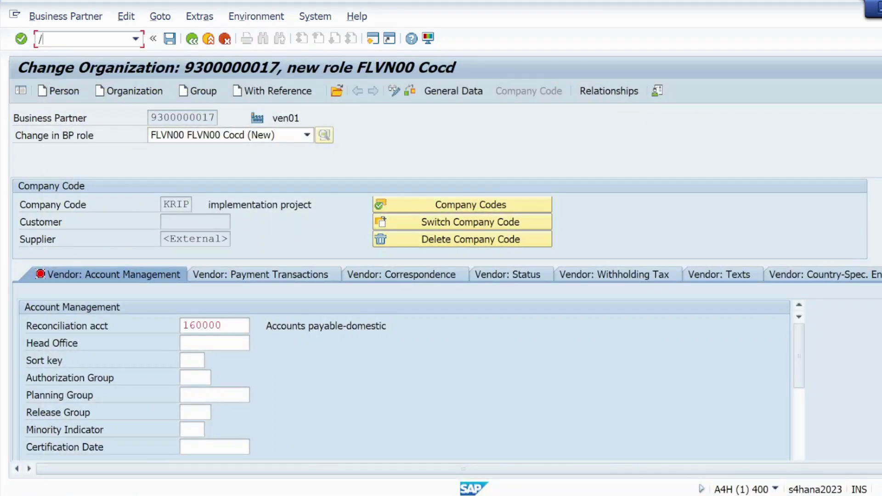
{"action": "type", "text": "ofs"}
{"action": "type", "text": "00"}
{"action": "key", "text": "Return"}
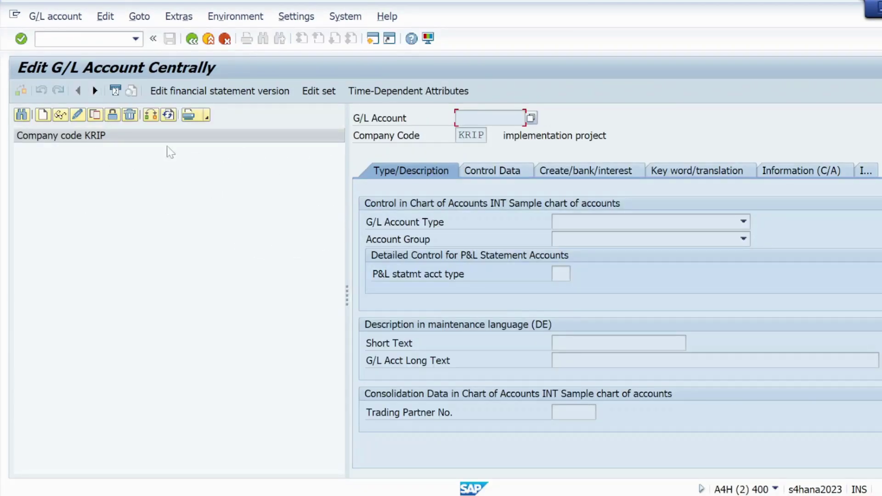
Step: Start creating a G/L account and pick 160000 from the field history
{"action": "left_click", "coordinate": [42, 115]}
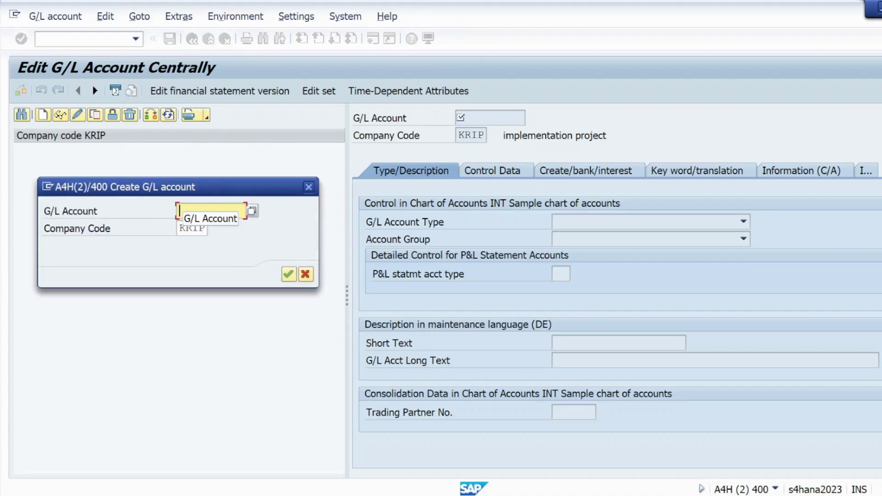
{"action": "left_click", "coordinate": [179, 211]}
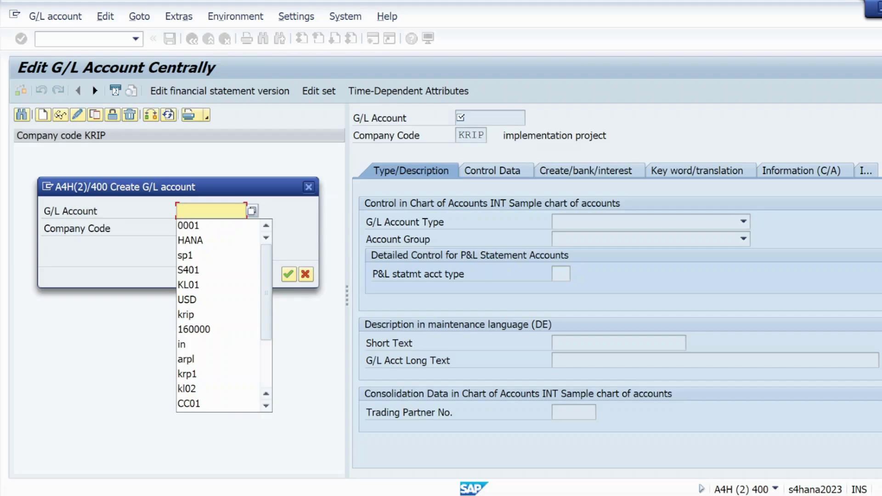
{"action": "left_click", "coordinate": [193, 330]}
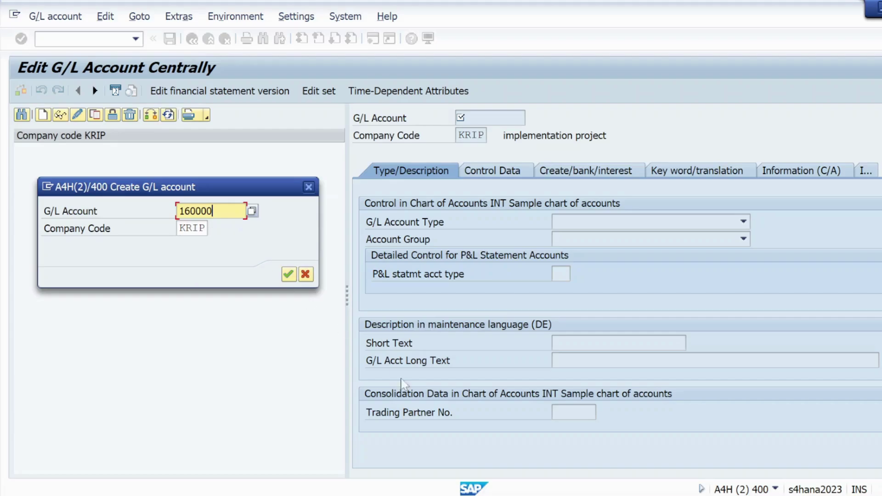
Step: Check 160000 and KRIP against the saved note, then confirm the account
{"action": "mouse_move", "coordinate": [574, 495]}
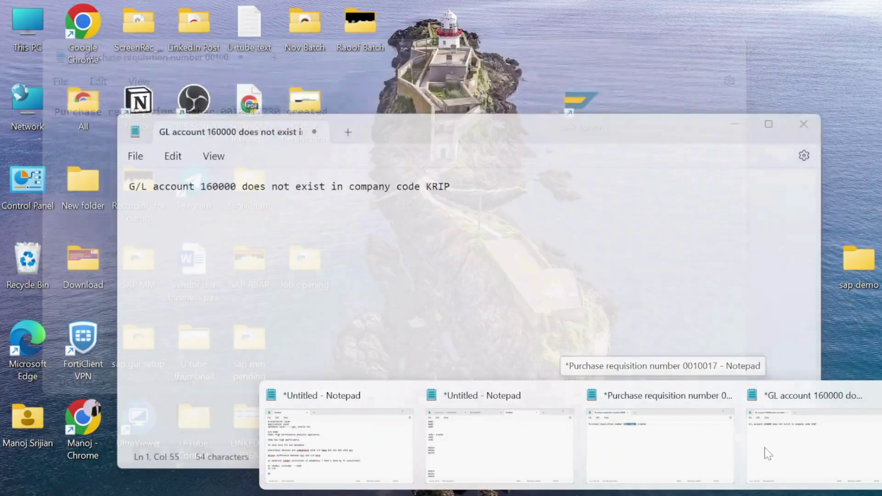
{"action": "left_click", "coordinate": [768, 454]}
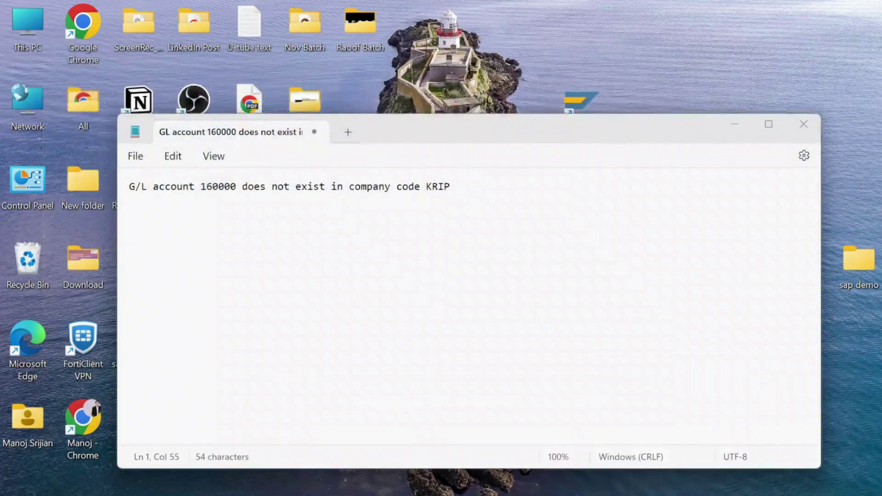
{"action": "double_click", "coordinate": [226, 186]}
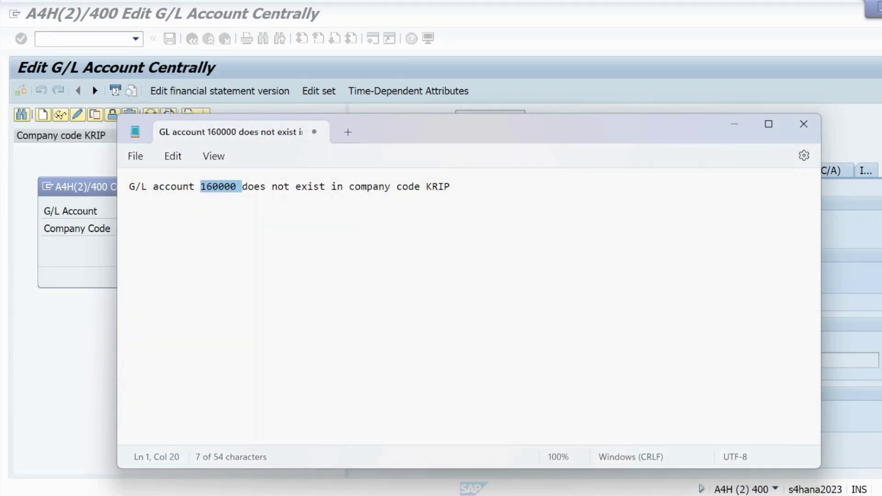
{"action": "left_click_drag", "start_coordinate": [450, 187], "coordinate": [414, 186]}
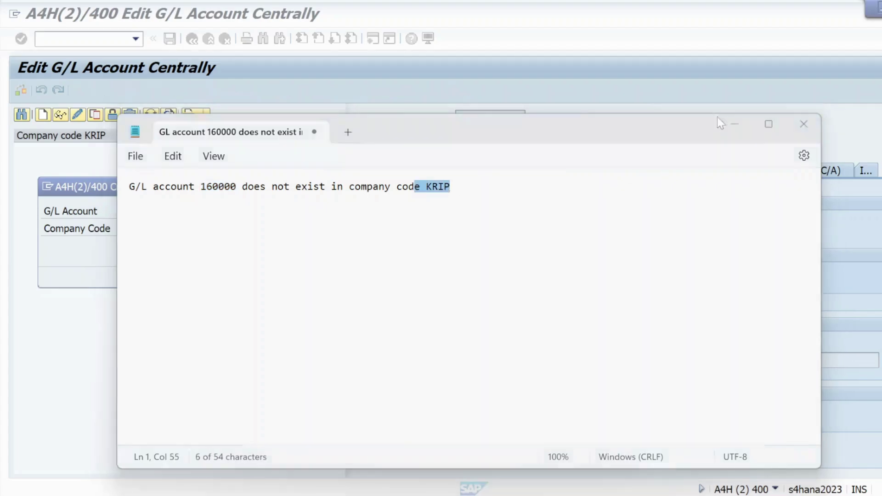
{"action": "left_click", "coordinate": [721, 123]}
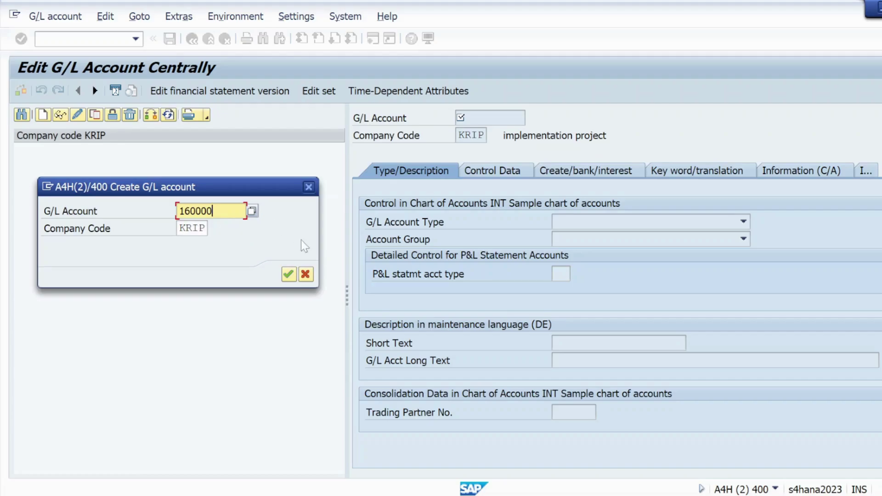
{"action": "left_click", "coordinate": [288, 274]}
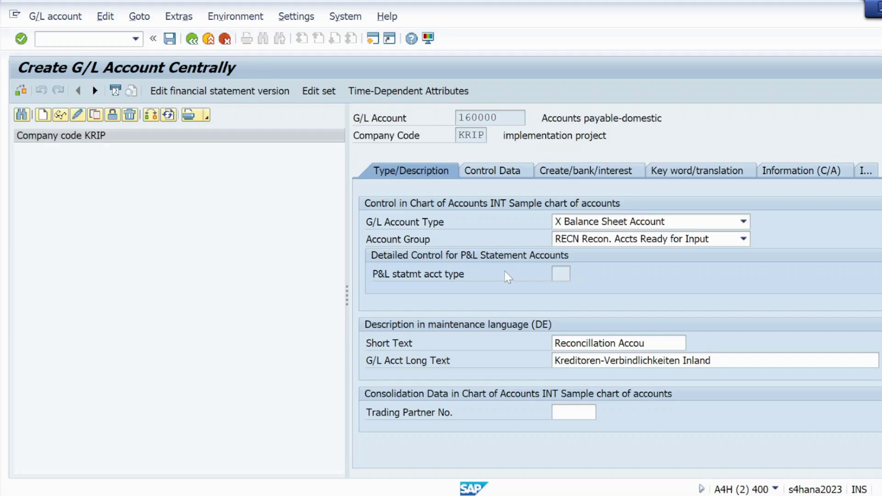
Step: Keep Balance Sheet Account (X) as the G/L account type
{"action": "left_click", "coordinate": [741, 222]}
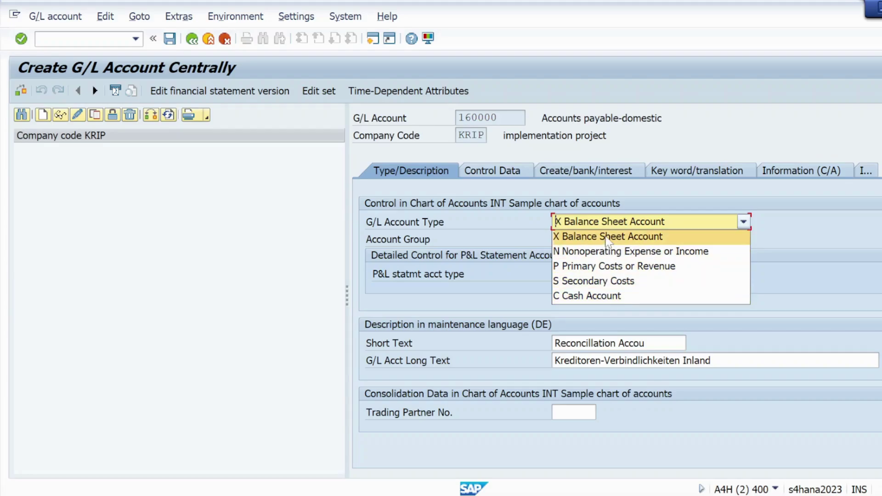
{"action": "left_click", "coordinate": [717, 235]}
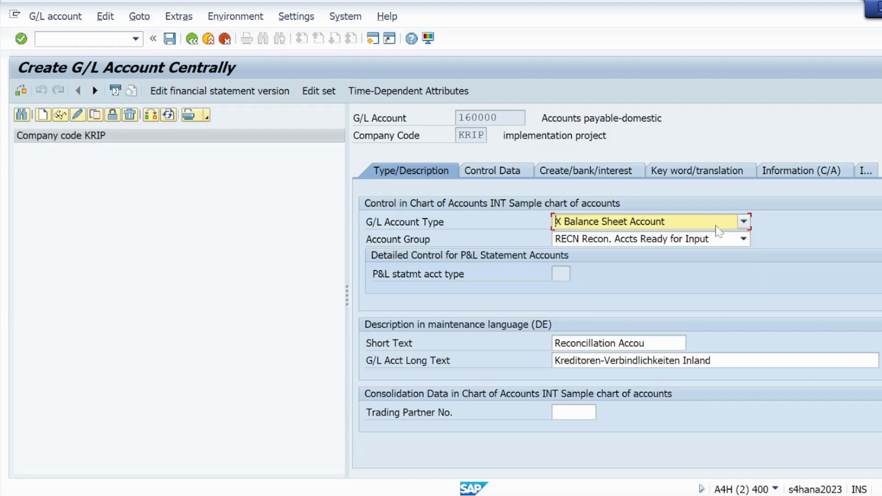
{"action": "left_click", "coordinate": [743, 222]}
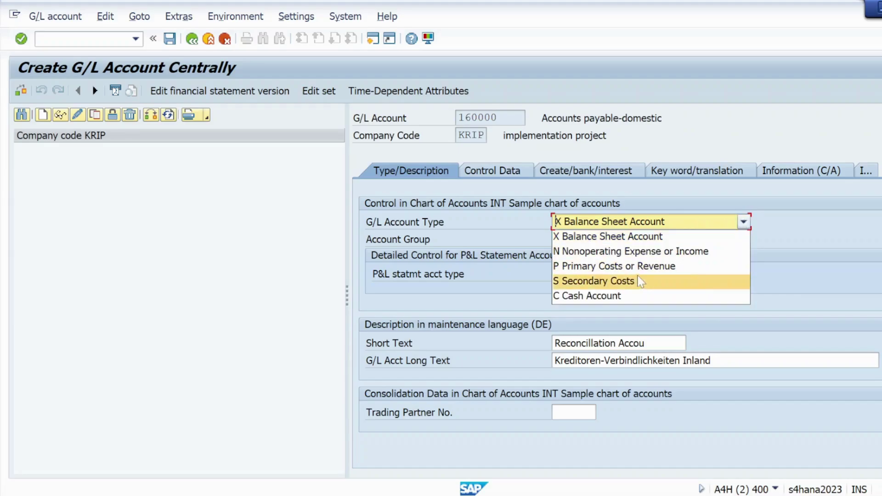
{"action": "left_click", "coordinate": [848, 296]}
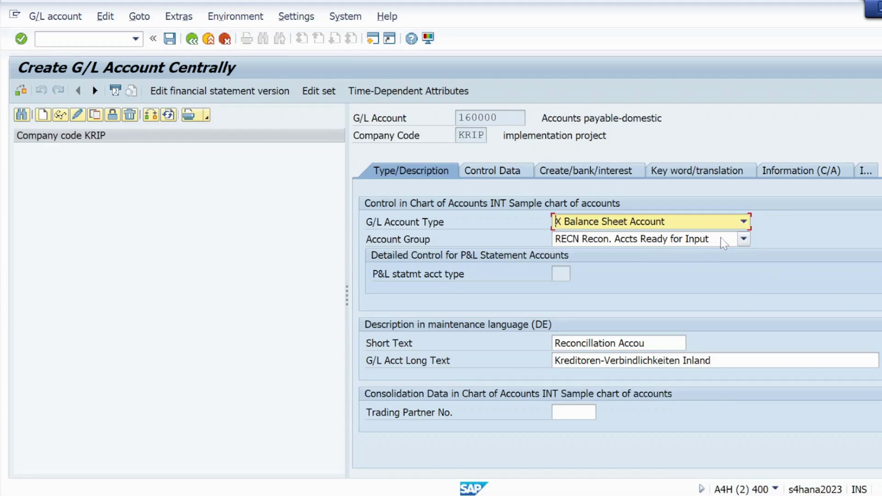
Step: Try account groups GL and RECN, then set group PL P&L Statement Accounts
{"action": "left_click", "coordinate": [744, 239]}
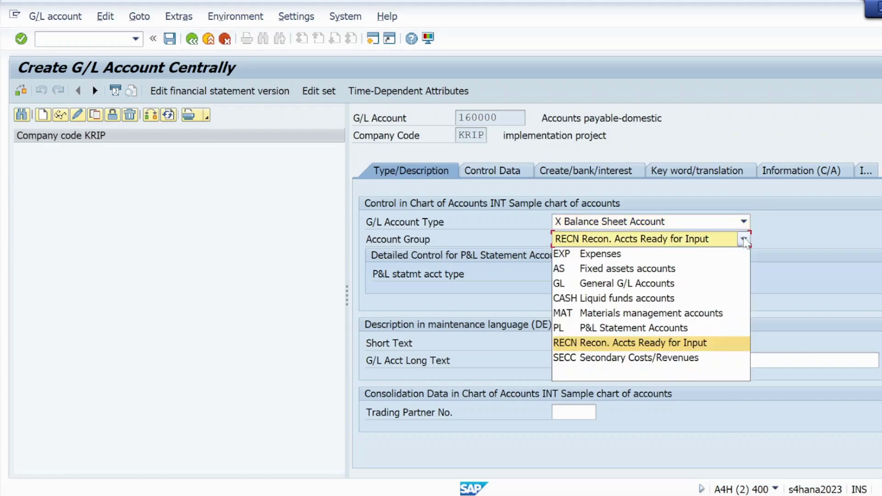
{"action": "left_click", "coordinate": [633, 284]}
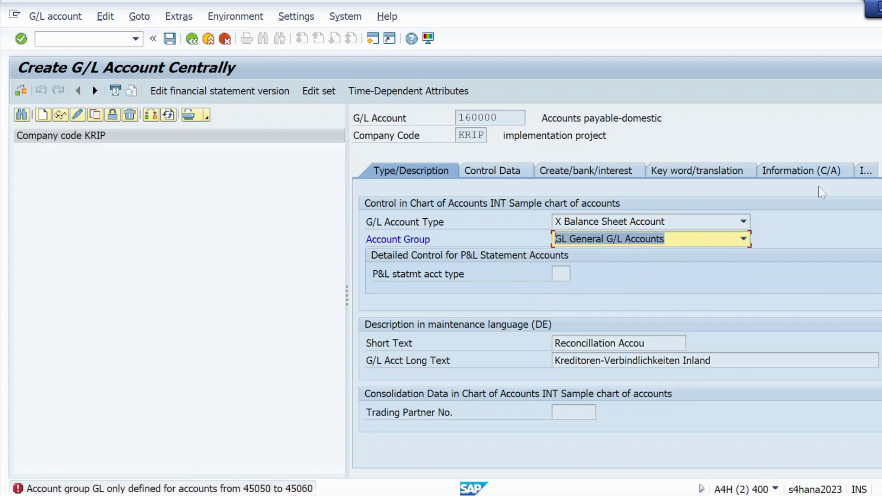
{"action": "left_click", "coordinate": [743, 239]}
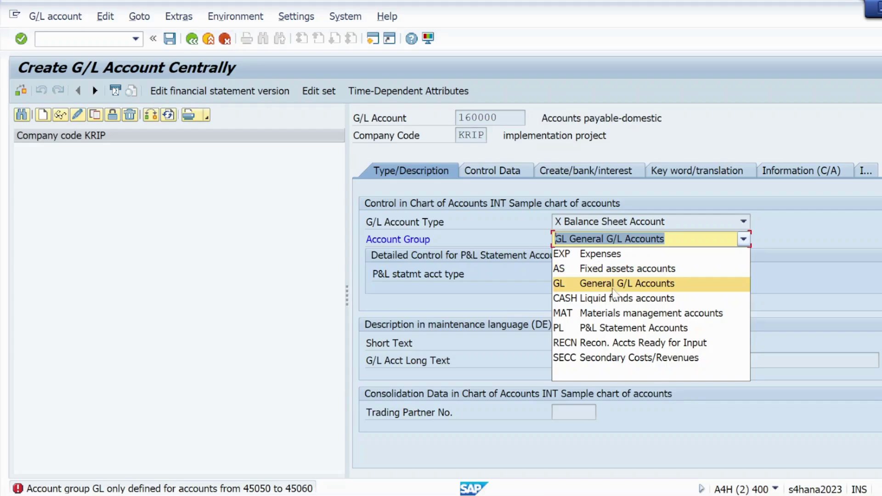
{"action": "left_click", "coordinate": [602, 343]}
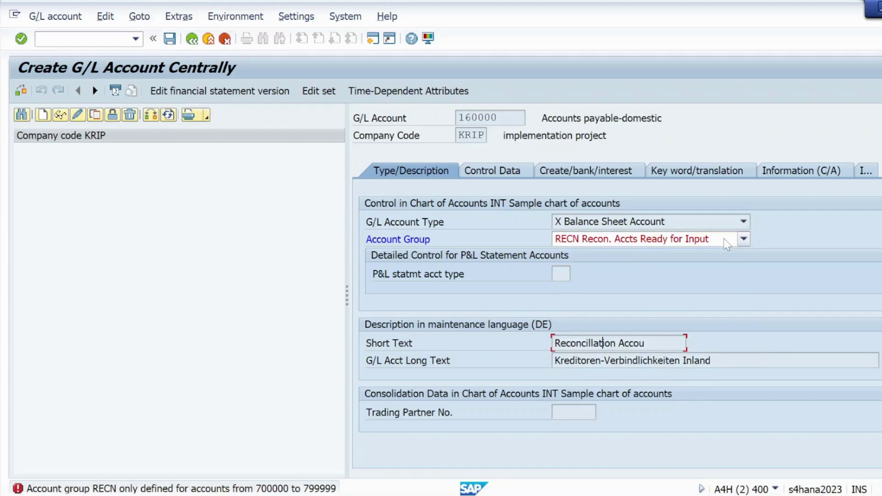
{"action": "left_click", "coordinate": [743, 239]}
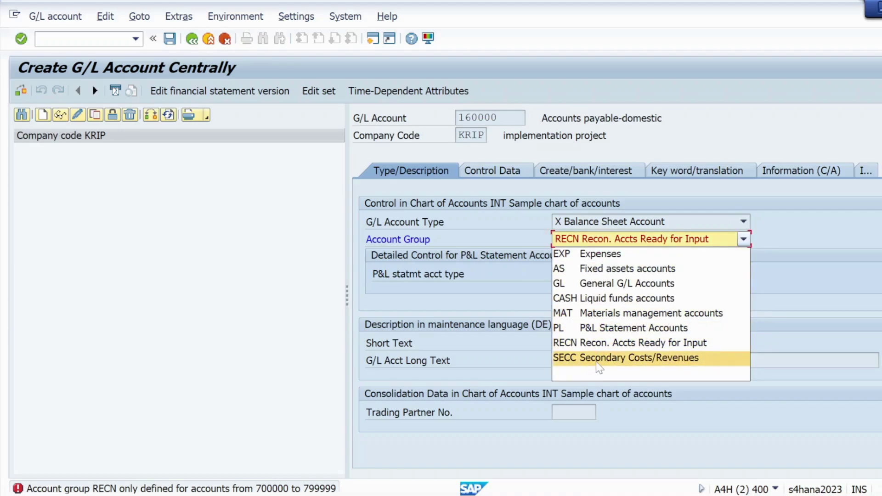
{"action": "left_click", "coordinate": [607, 329]}
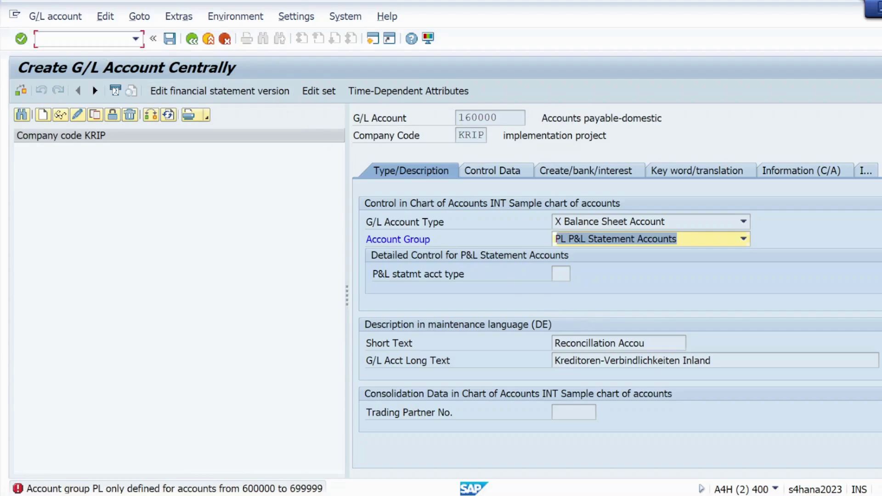
{"action": "left_click", "coordinate": [38, 39]}
Step: Restart FS00 creation of account 160000 in KRIP with group RECN and view Control Data
{"action": "type", "text": "/n"}
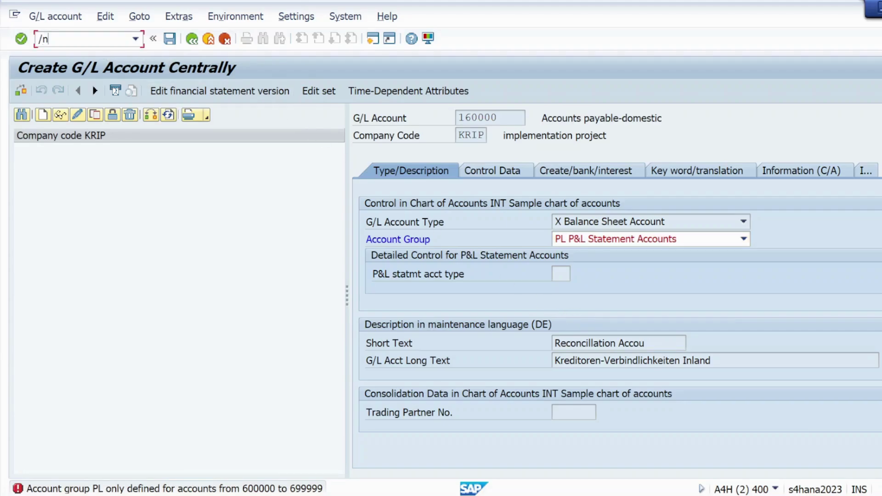
{"action": "type", "text": "fs00"}
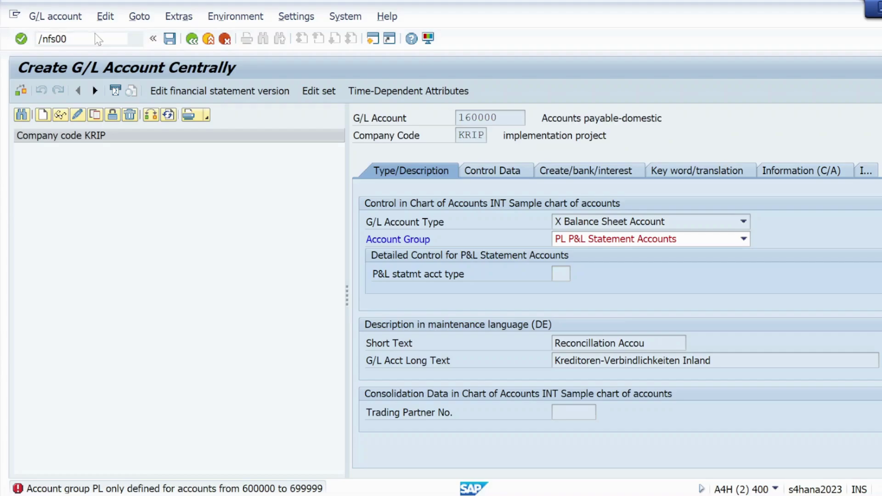
{"action": "key", "text": "Return"}
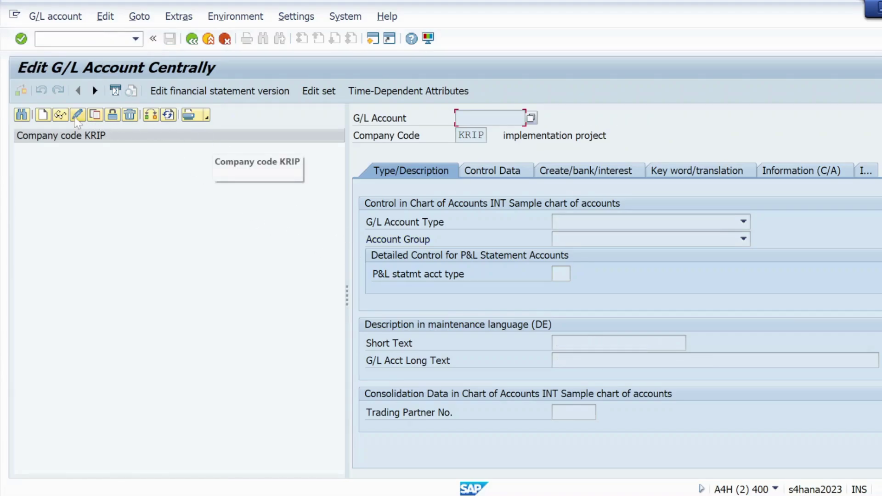
{"action": "left_click", "coordinate": [44, 116]}
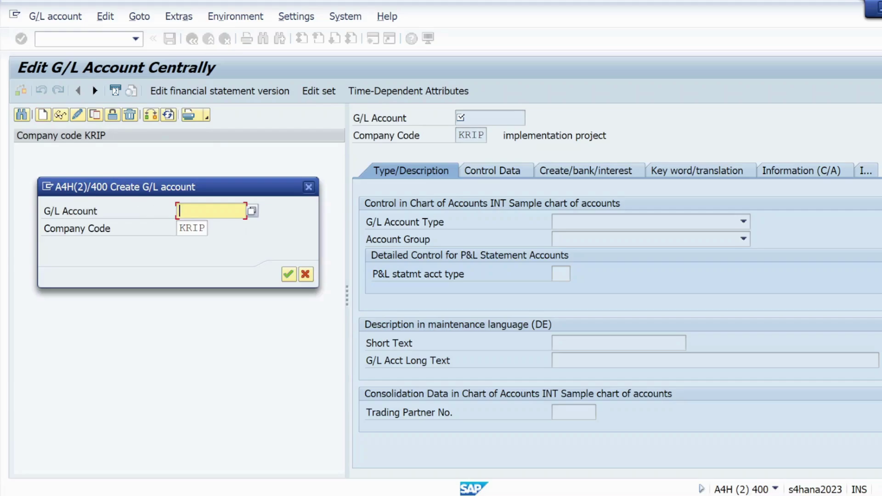
{"action": "left_click", "coordinate": [183, 210]}
{"action": "left_click", "coordinate": [211, 226]}
{"action": "key", "text": "Return"}
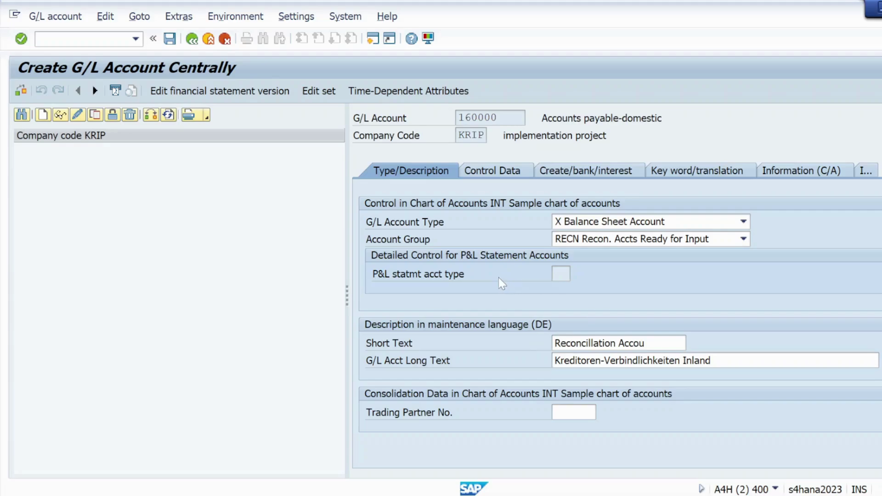
{"action": "left_click", "coordinate": [493, 171]}
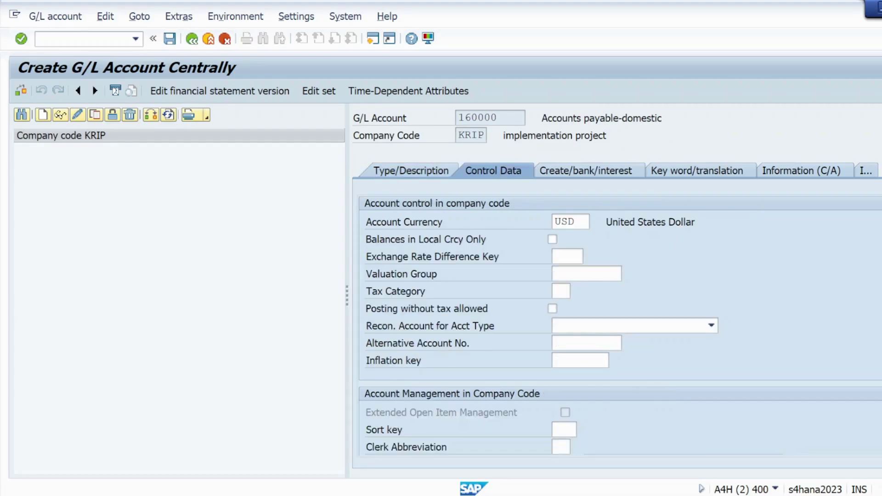
Step: Keep currency USD, set tax category '*' (all tax types allowed) and allow posting without tax
{"action": "left_click", "coordinate": [569, 221]}
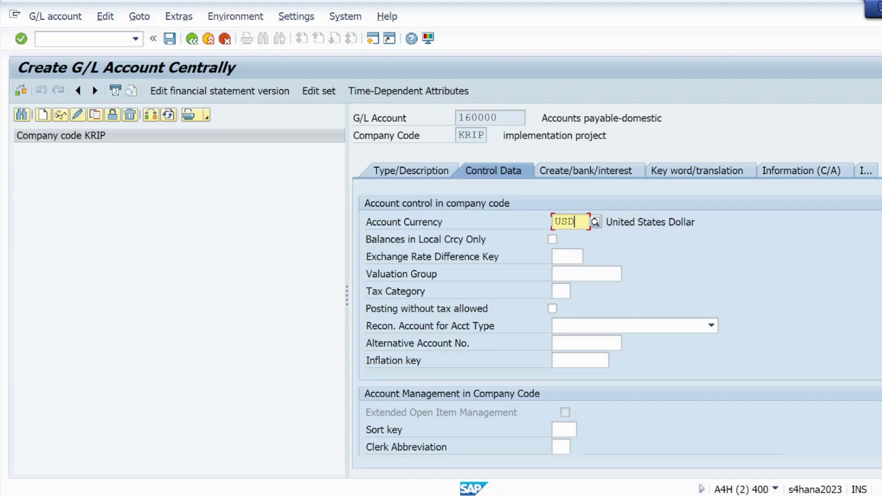
{"action": "left_click", "coordinate": [560, 291]}
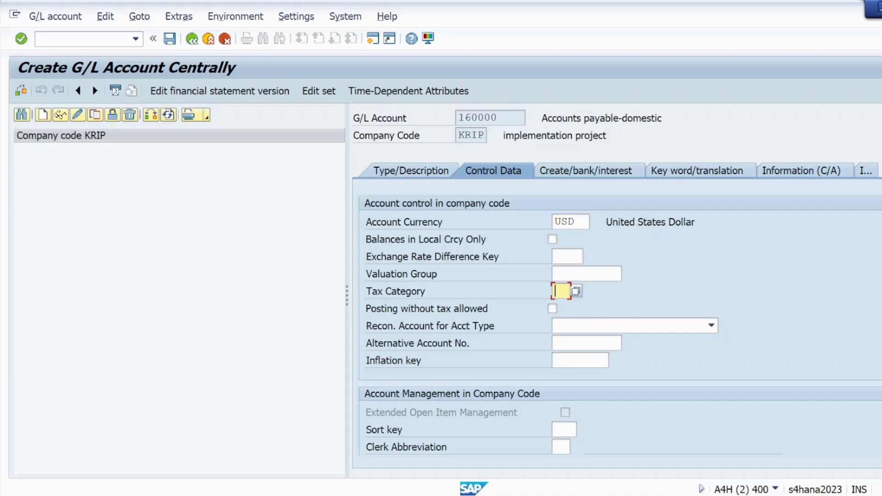
{"action": "left_click", "coordinate": [576, 291]}
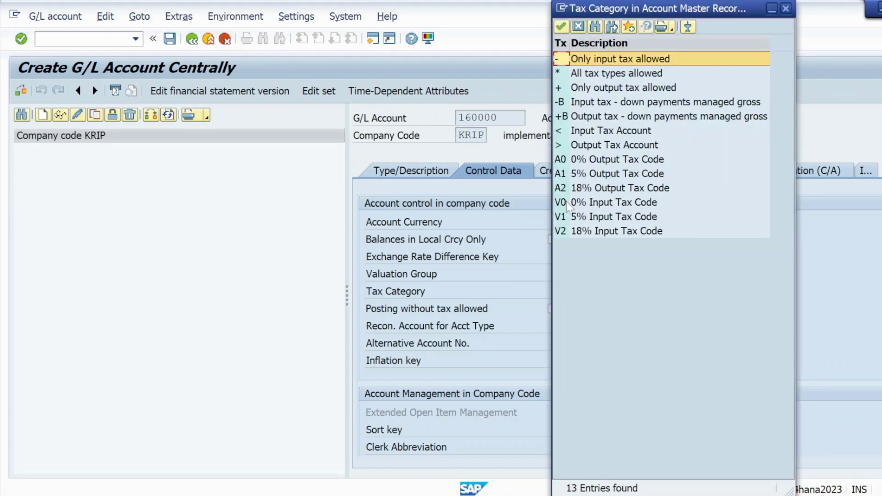
{"action": "left_click", "coordinate": [585, 75]}
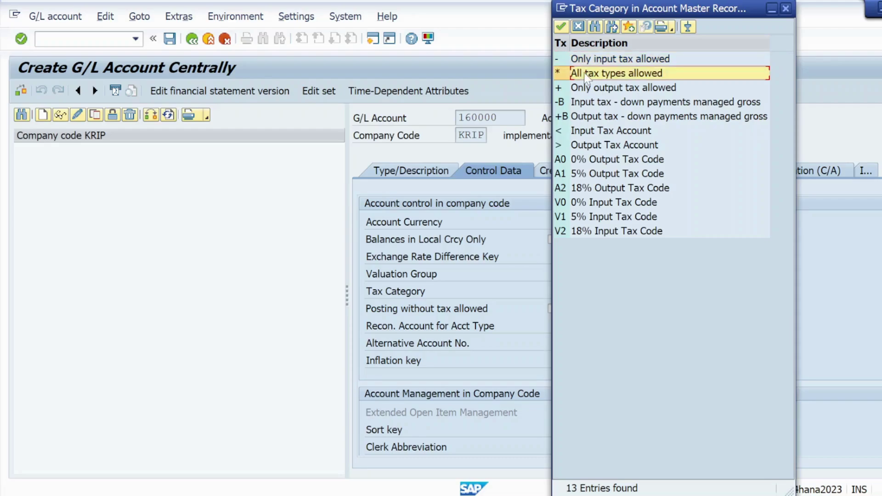
{"action": "double_click", "coordinate": [585, 74]}
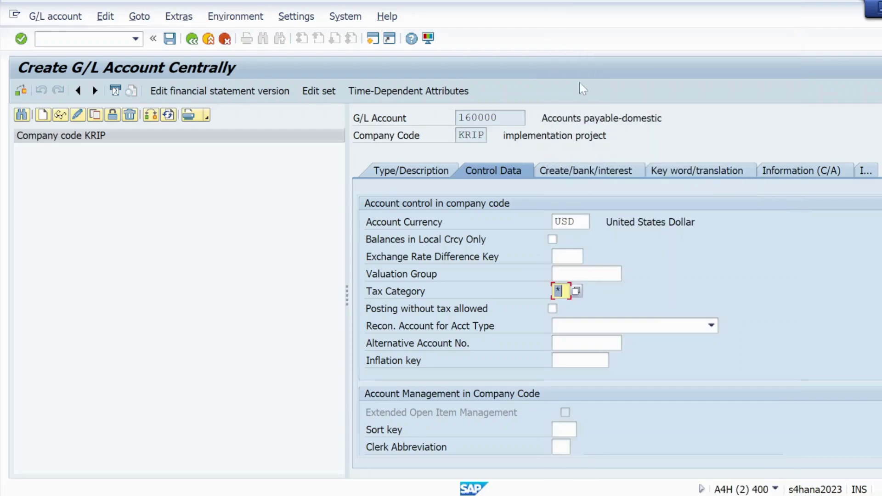
{"action": "left_click", "coordinate": [554, 310]}
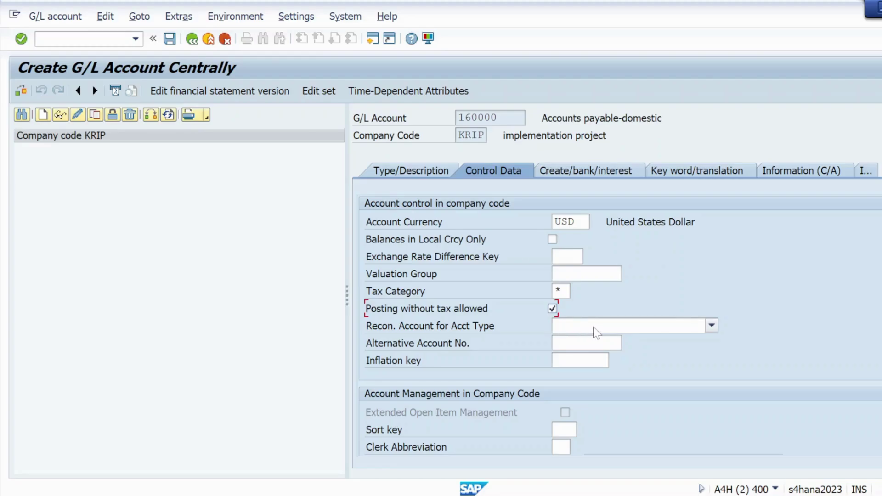
Step: Set the reconciliation account type to K Vendors for account 160000
{"action": "left_click", "coordinate": [711, 325]}
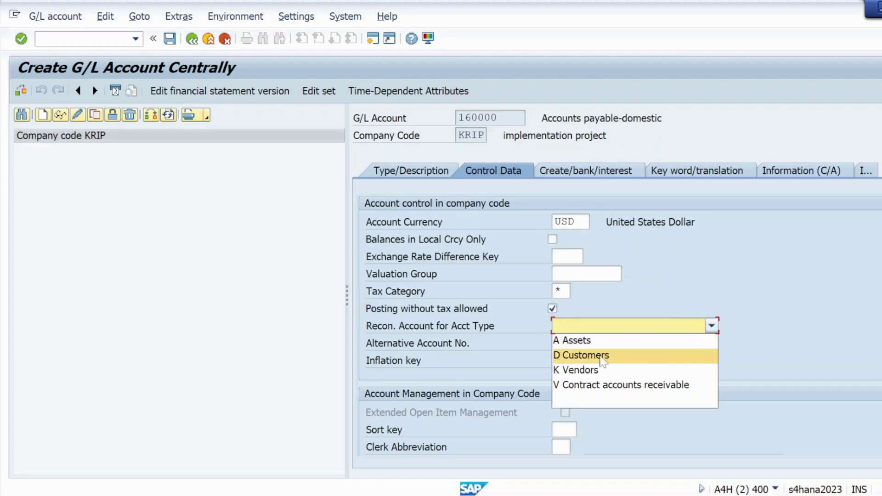
{"action": "left_click", "coordinate": [582, 370]}
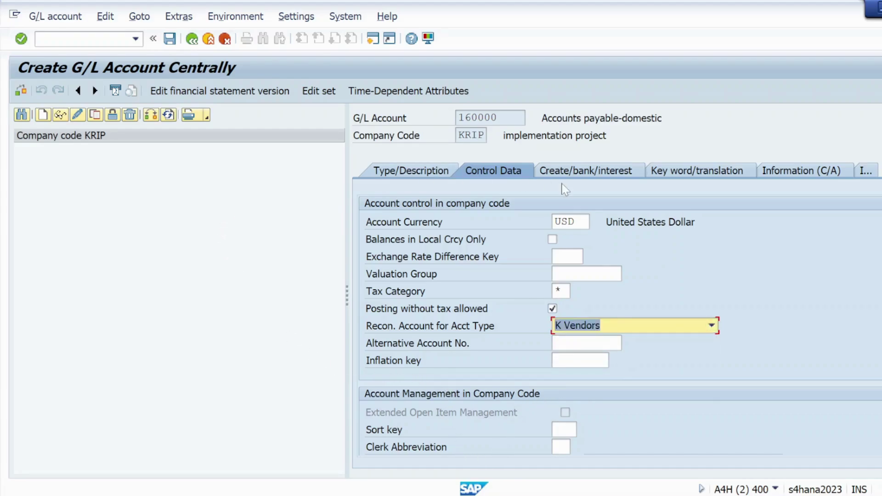
{"action": "left_click", "coordinate": [580, 175]}
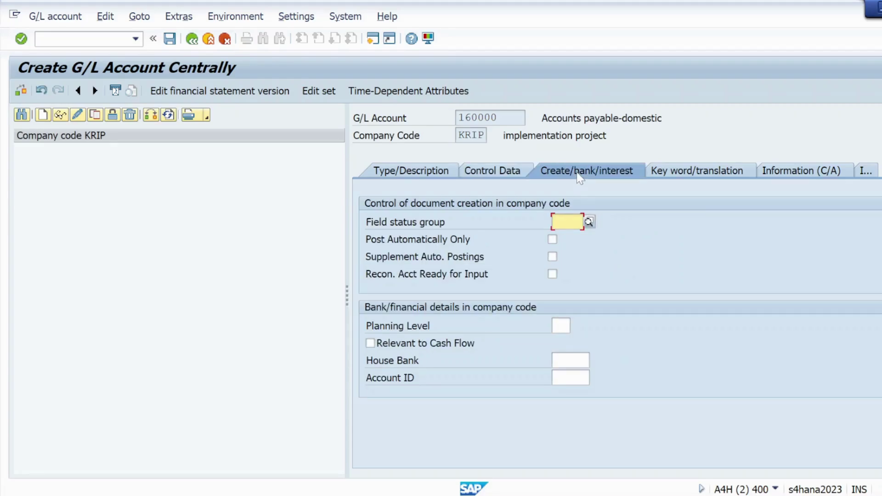
Step: Assign field status group CH67 and save G/L account 160000 in company code KRIP
{"action": "left_click", "coordinate": [590, 222]}
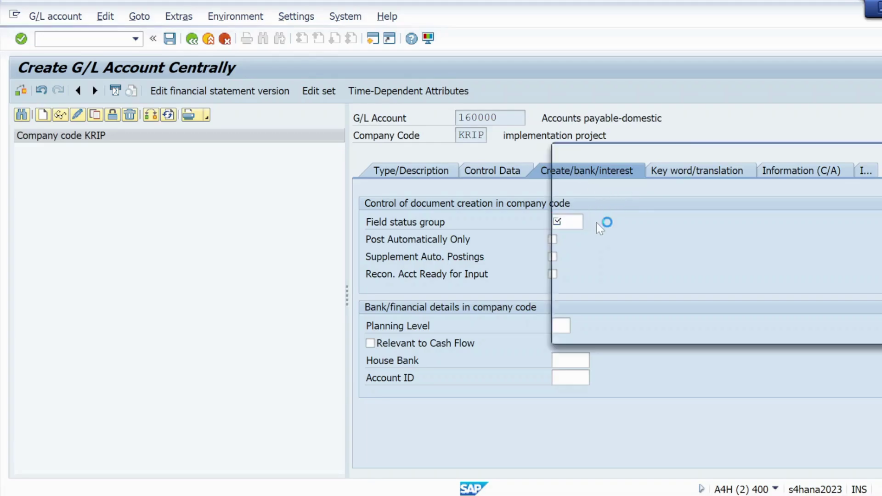
{"action": "scroll", "coordinate": [591, 265], "scroll_direction": "down", "scroll_amount": 3}
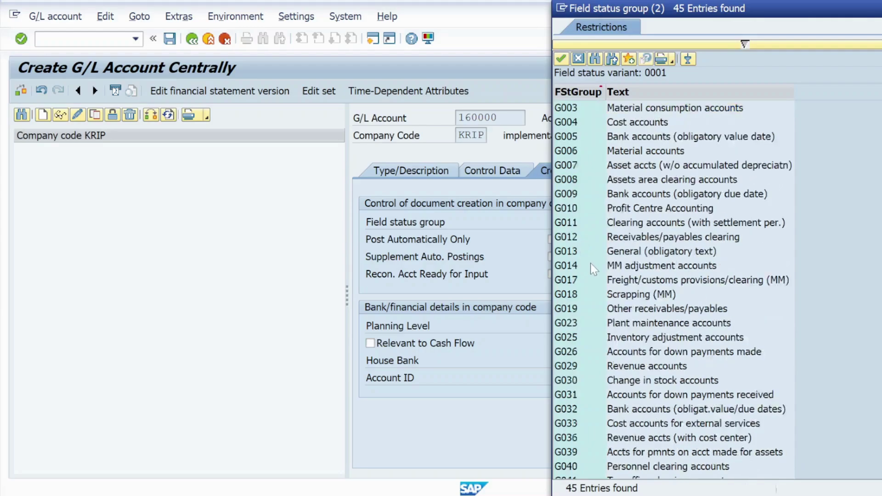
{"action": "scroll", "coordinate": [590, 262], "scroll_direction": "down", "scroll_amount": 4}
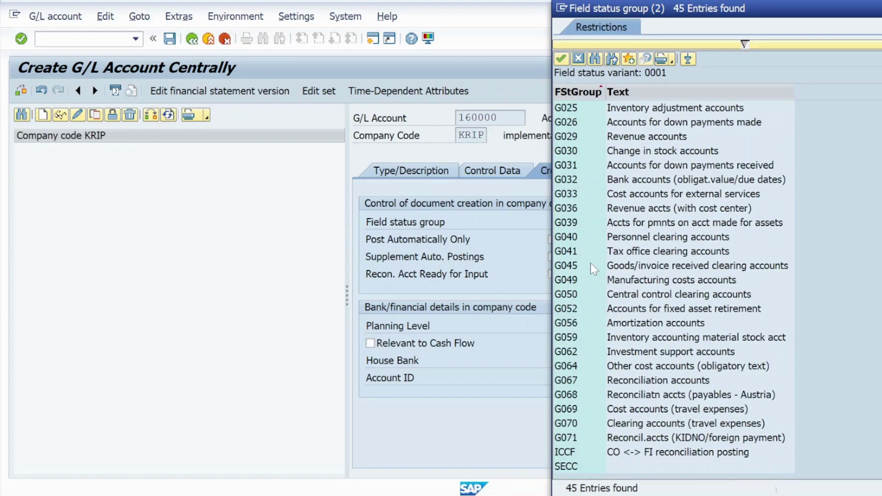
{"action": "scroll", "coordinate": [592, 260], "scroll_direction": "up", "scroll_amount": 7}
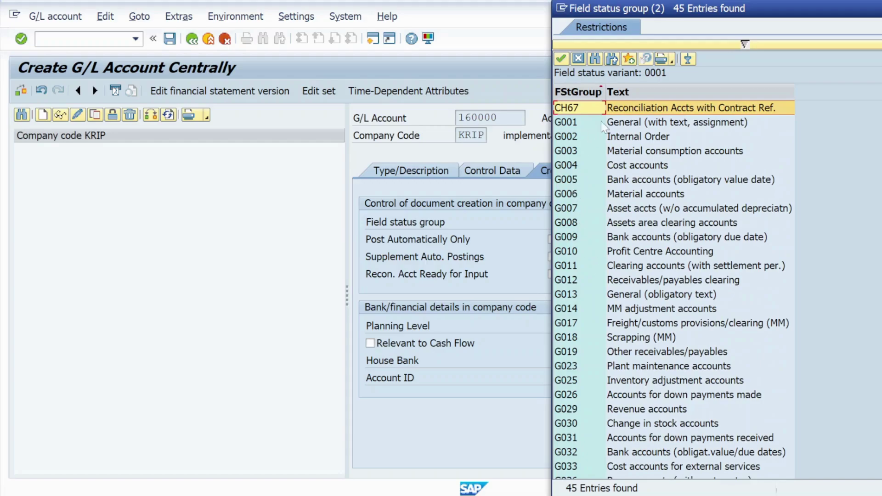
{"action": "double_click", "coordinate": [625, 113]}
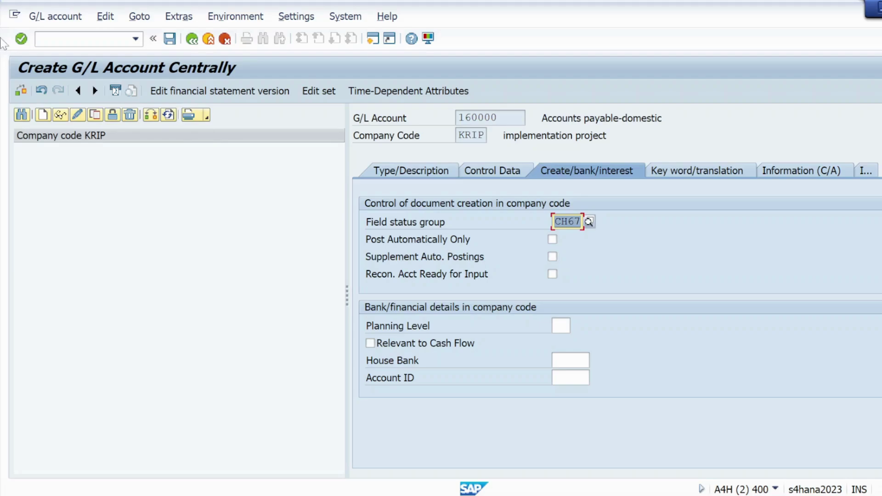
{"action": "left_click", "coordinate": [21, 38]}
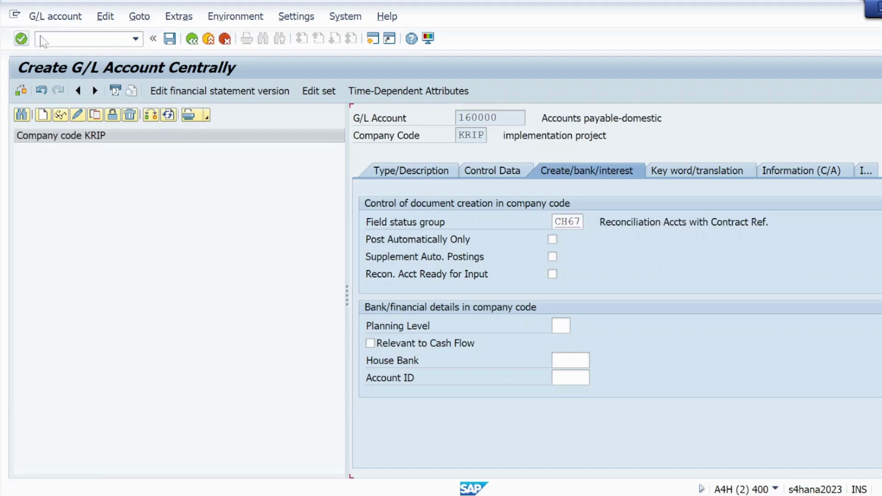
{"action": "left_click", "coordinate": [169, 39]}
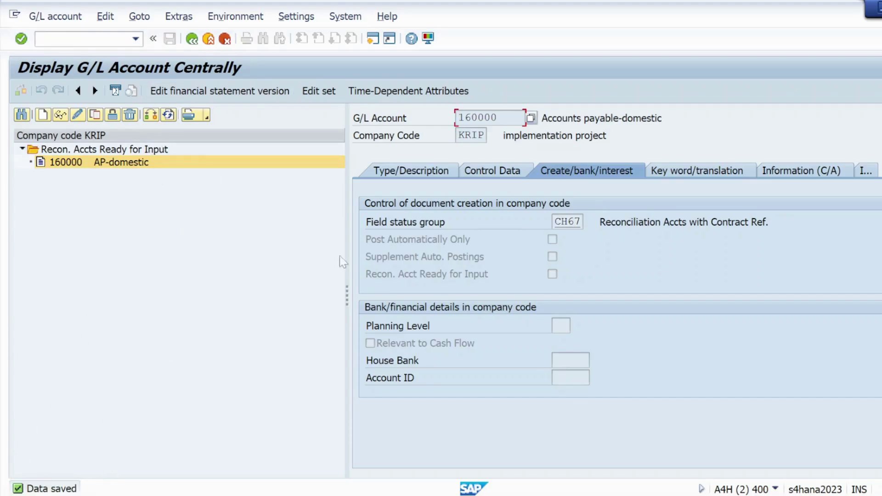
Step: In the supplier's business partner window, validate reconciliation account 160000 and view vendor payment transactions
{"action": "mouse_move", "coordinate": [448, 495]}
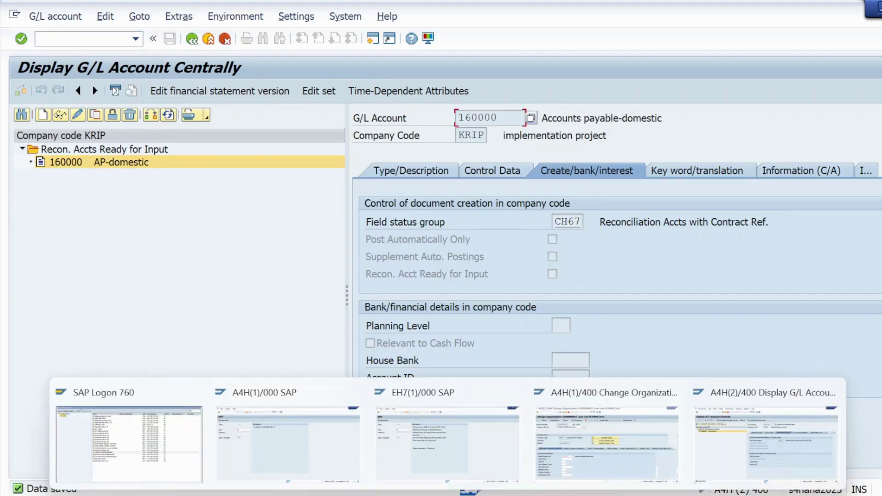
{"action": "left_click", "coordinate": [643, 460]}
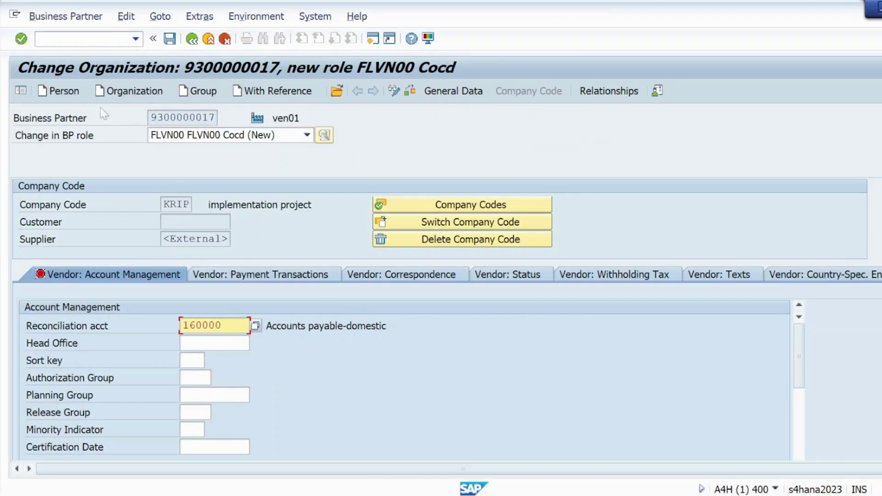
{"action": "left_click", "coordinate": [21, 38]}
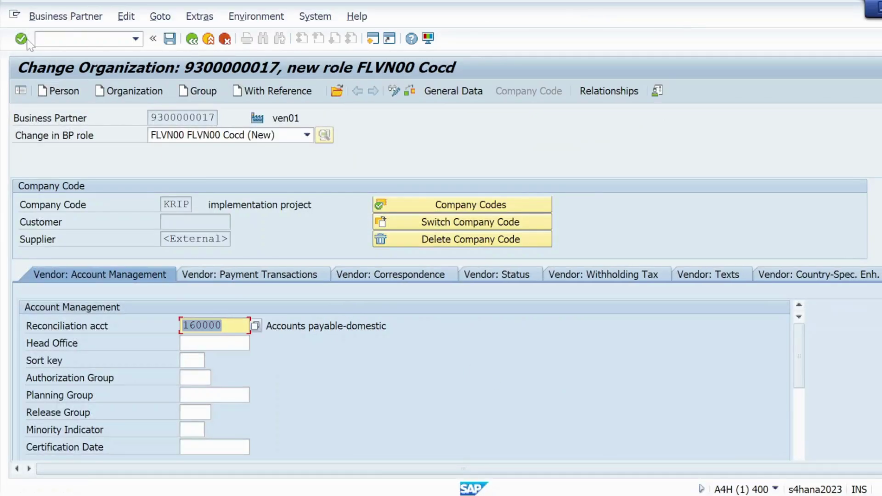
{"action": "left_click", "coordinate": [196, 281]}
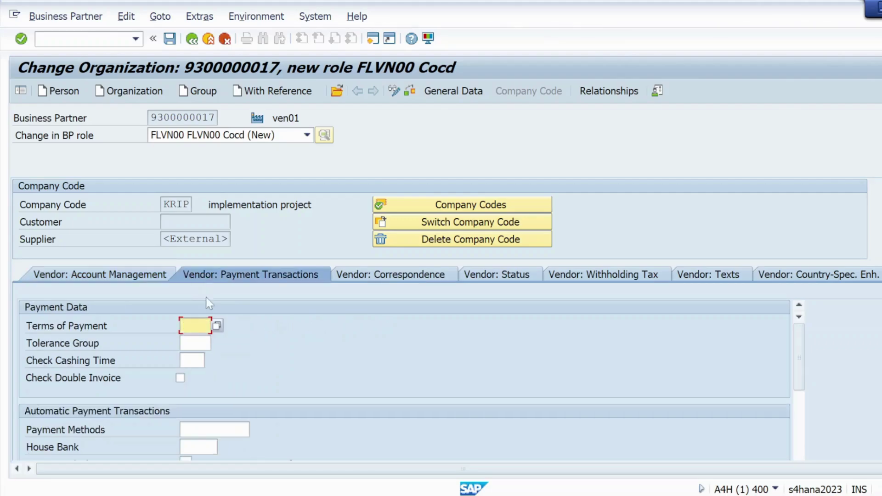